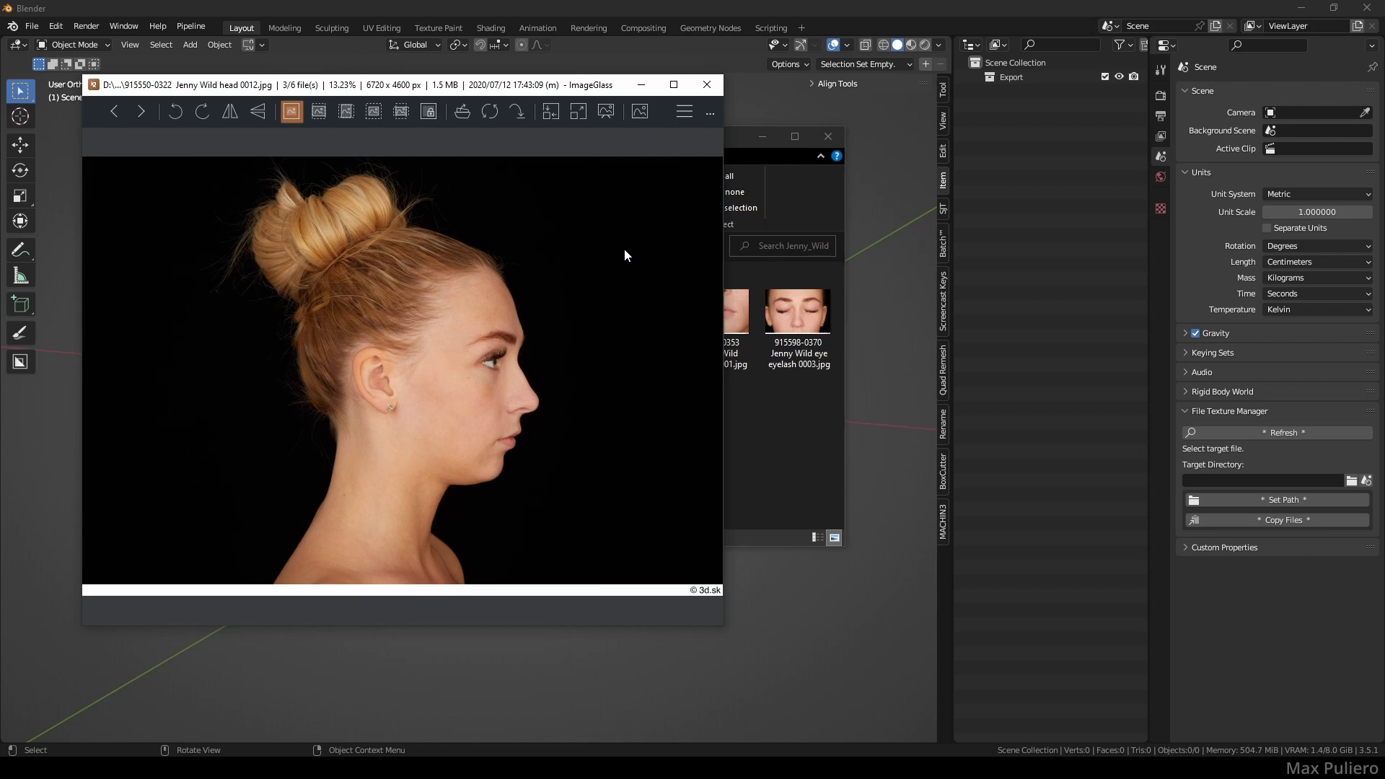
key(Right)
key(Left)
key(Left)
key(Left)
click(707, 85)
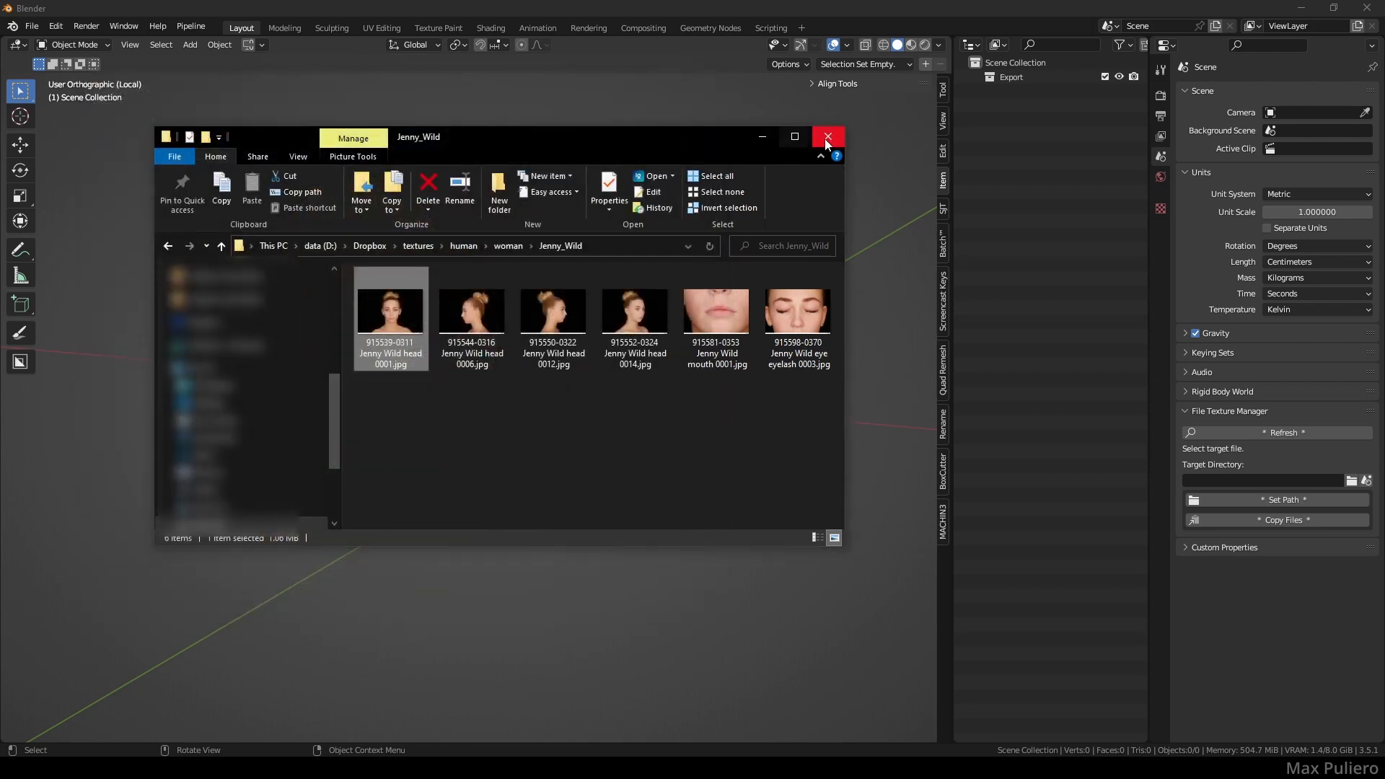
click(833, 142)
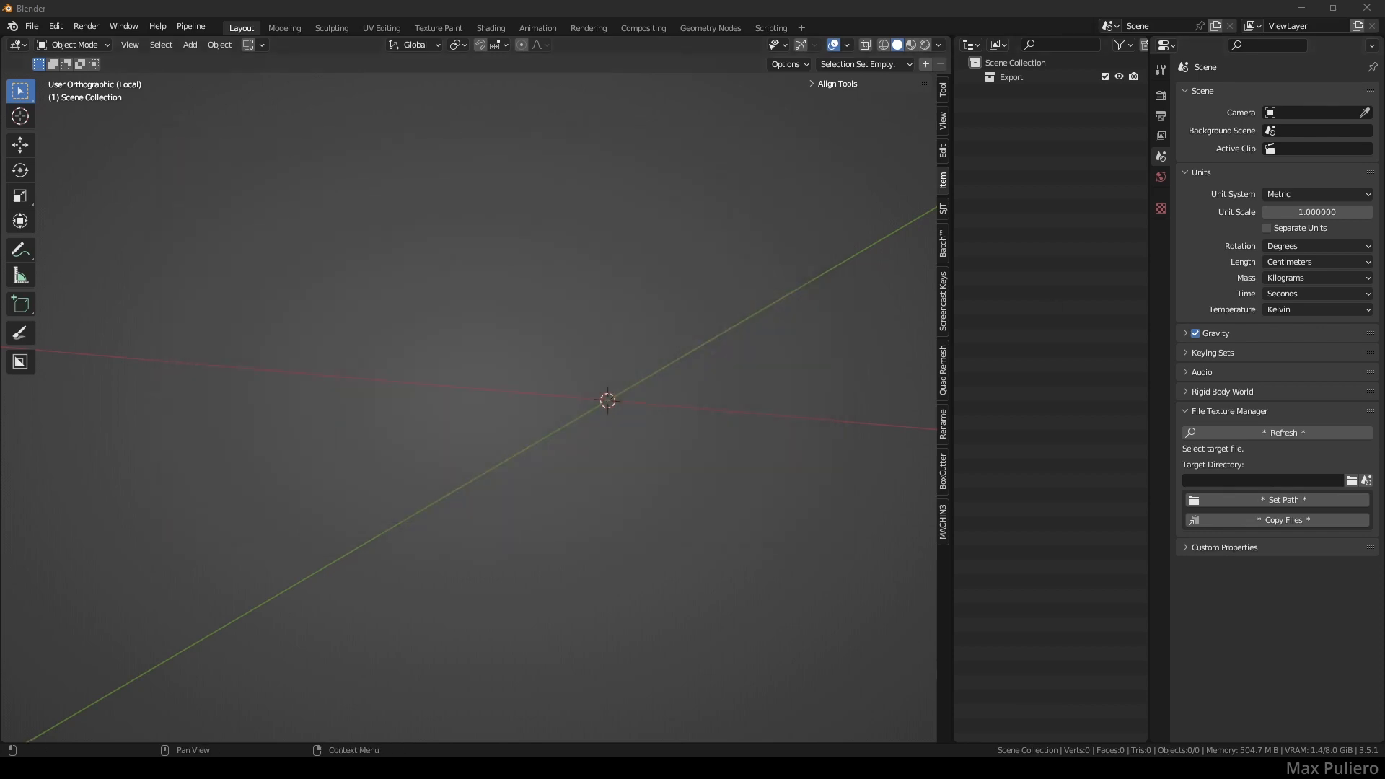
- Split the viewport and drag the generic_head asset from the Asset Browser to the world origin
drag(3, 740, 258, 473)
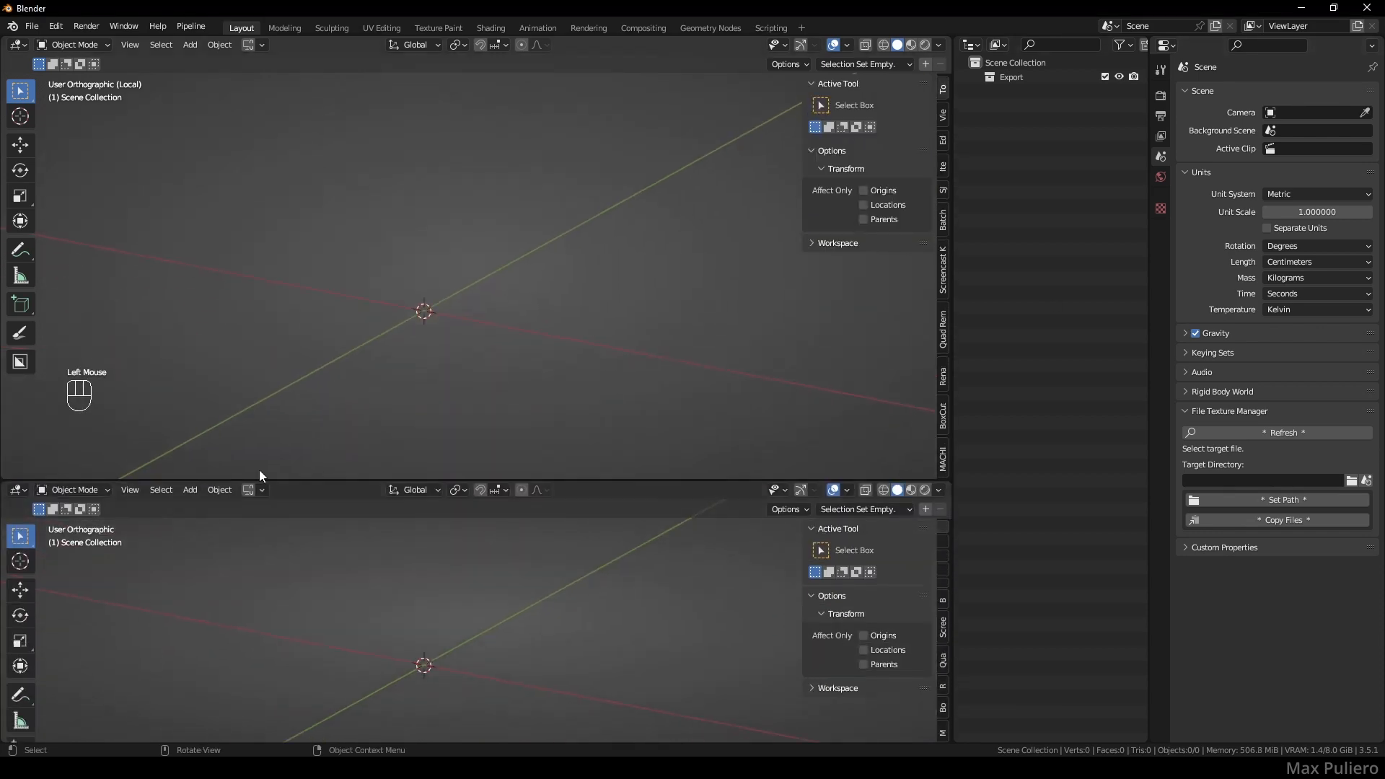
click(17, 490)
click(460, 577)
scroll(425, 606, down, 3)
scroll(401, 629, down, 8)
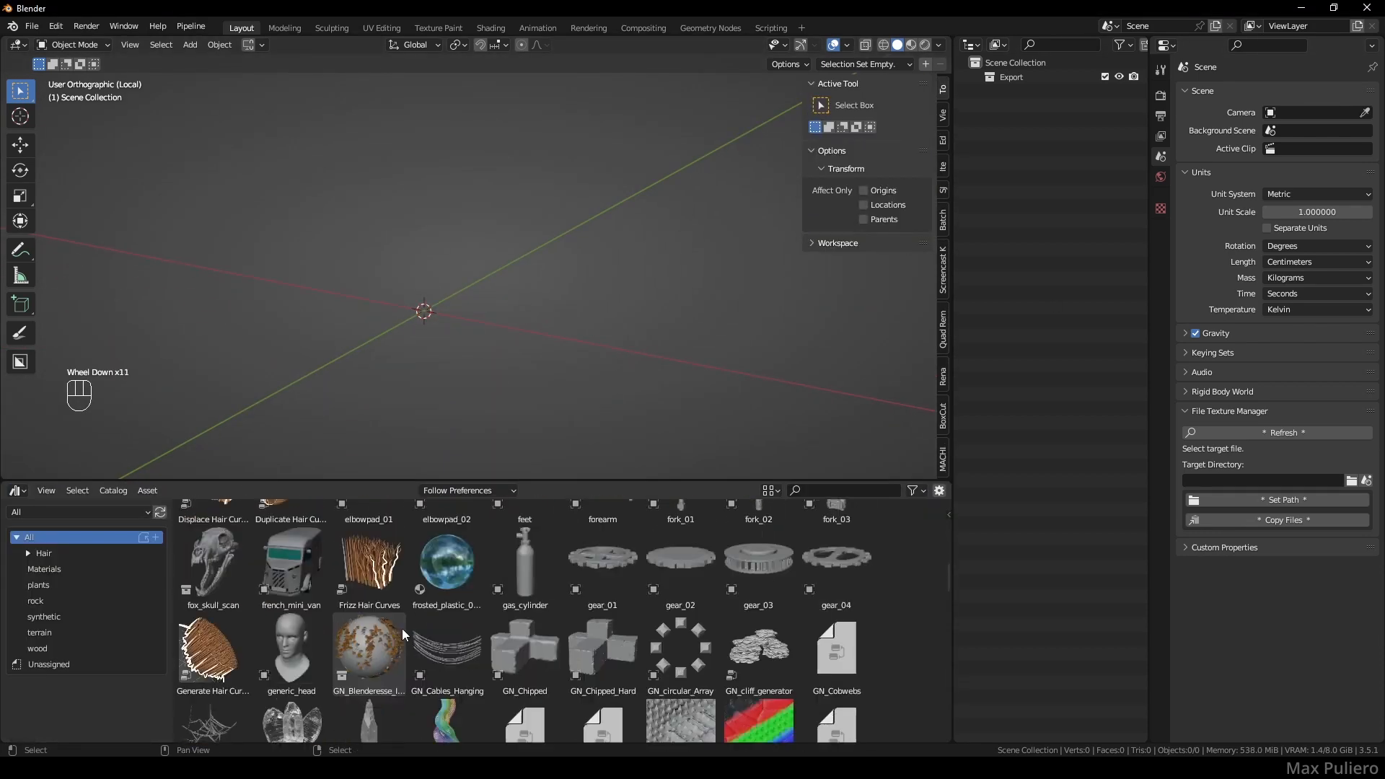
drag(302, 644, 430, 318)
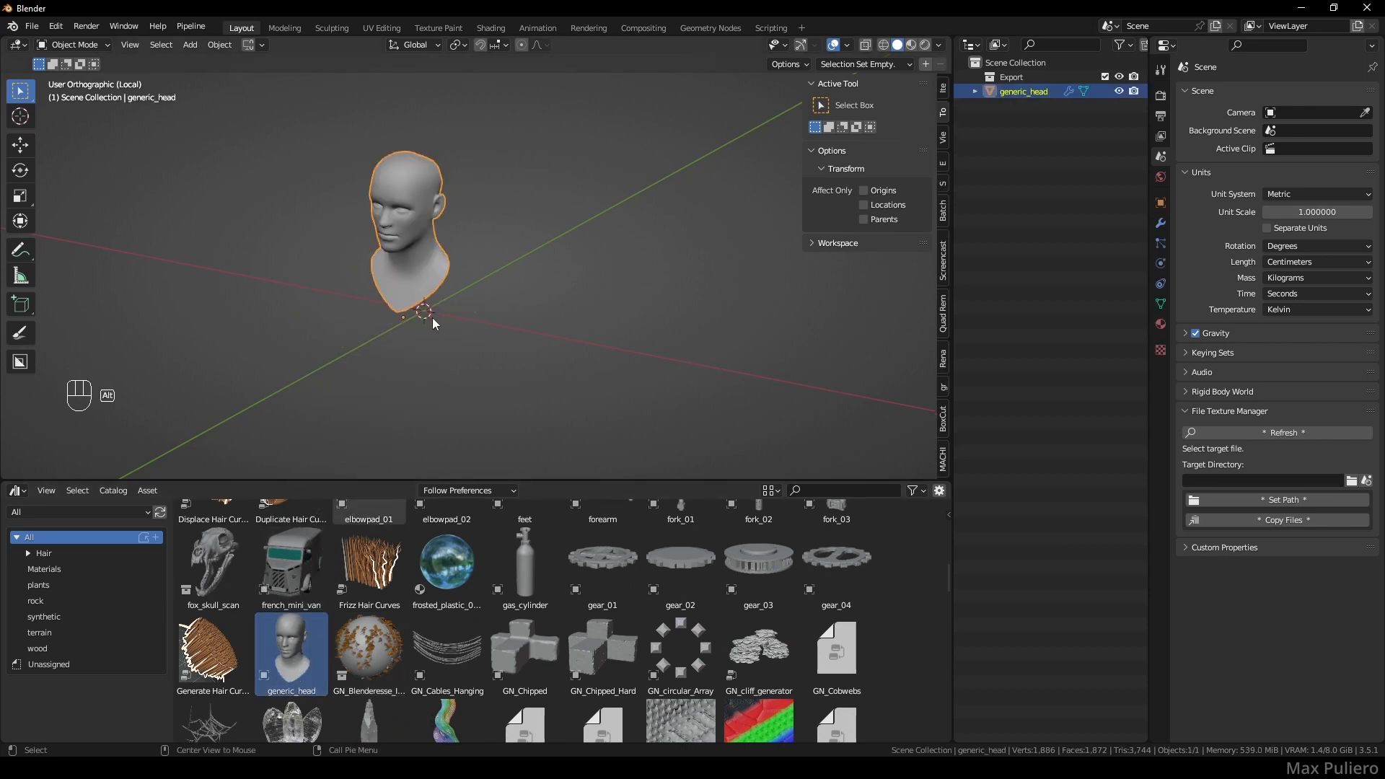
key(alt+g)
- Turn the lower area into a compact Timeline below the 3D viewport
click(16, 490)
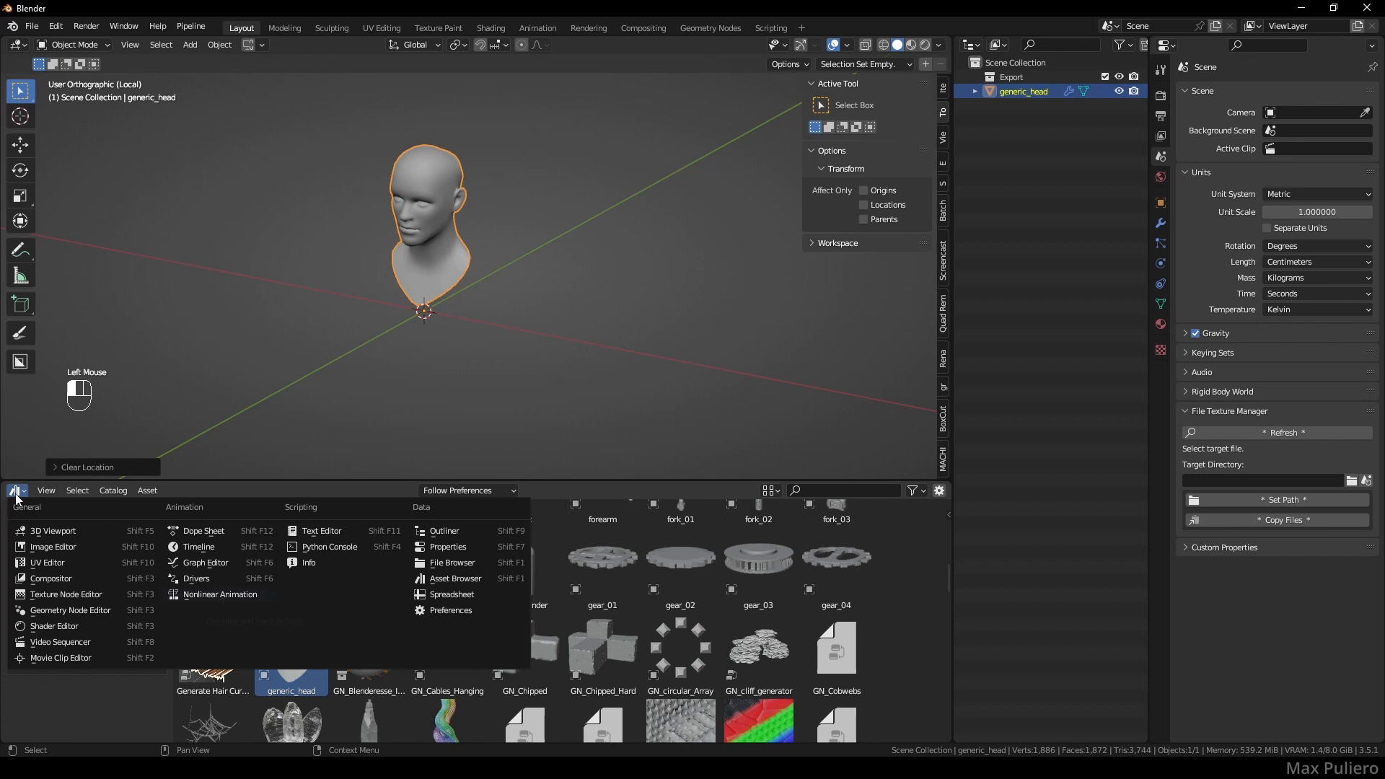
click(209, 547)
drag(283, 481, 282, 578)
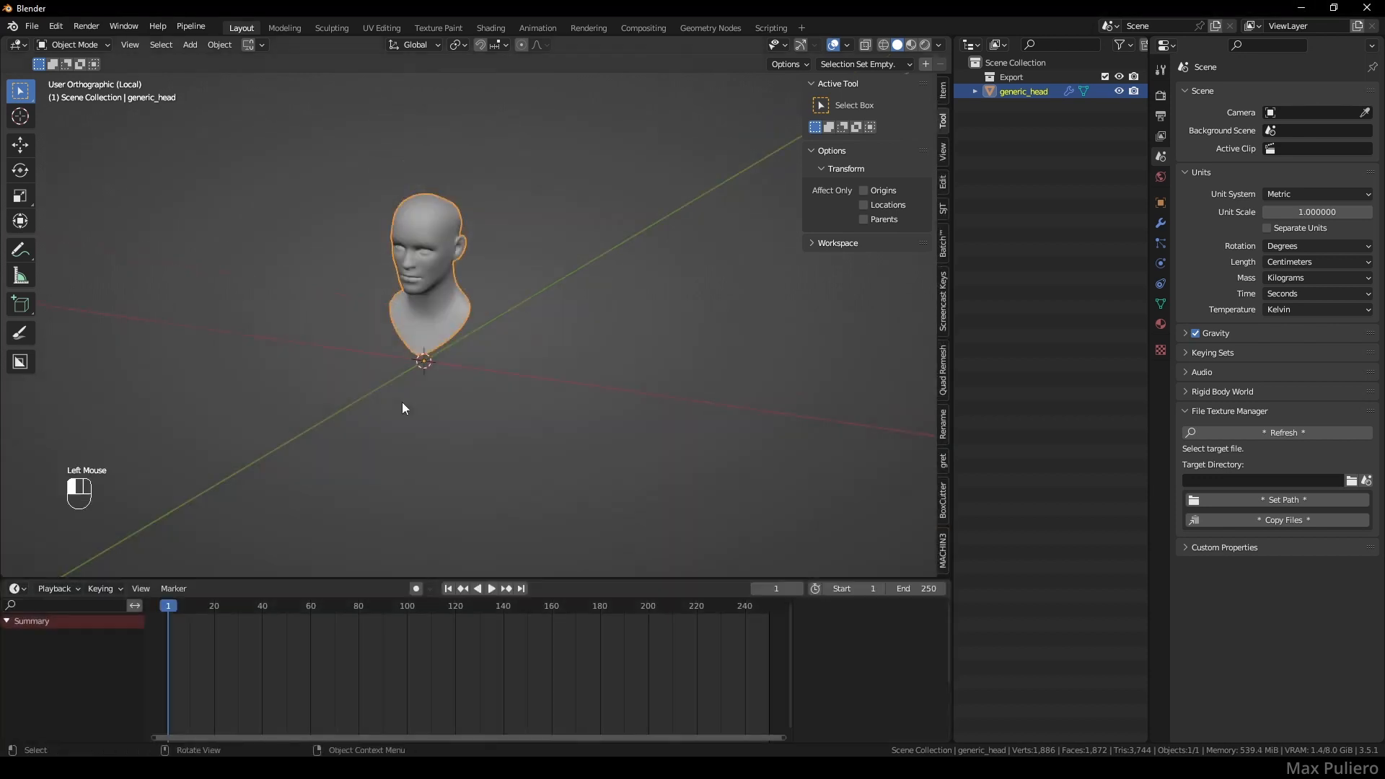
- Add a camera and view the scene through it
click(423, 379)
key(shift+a)
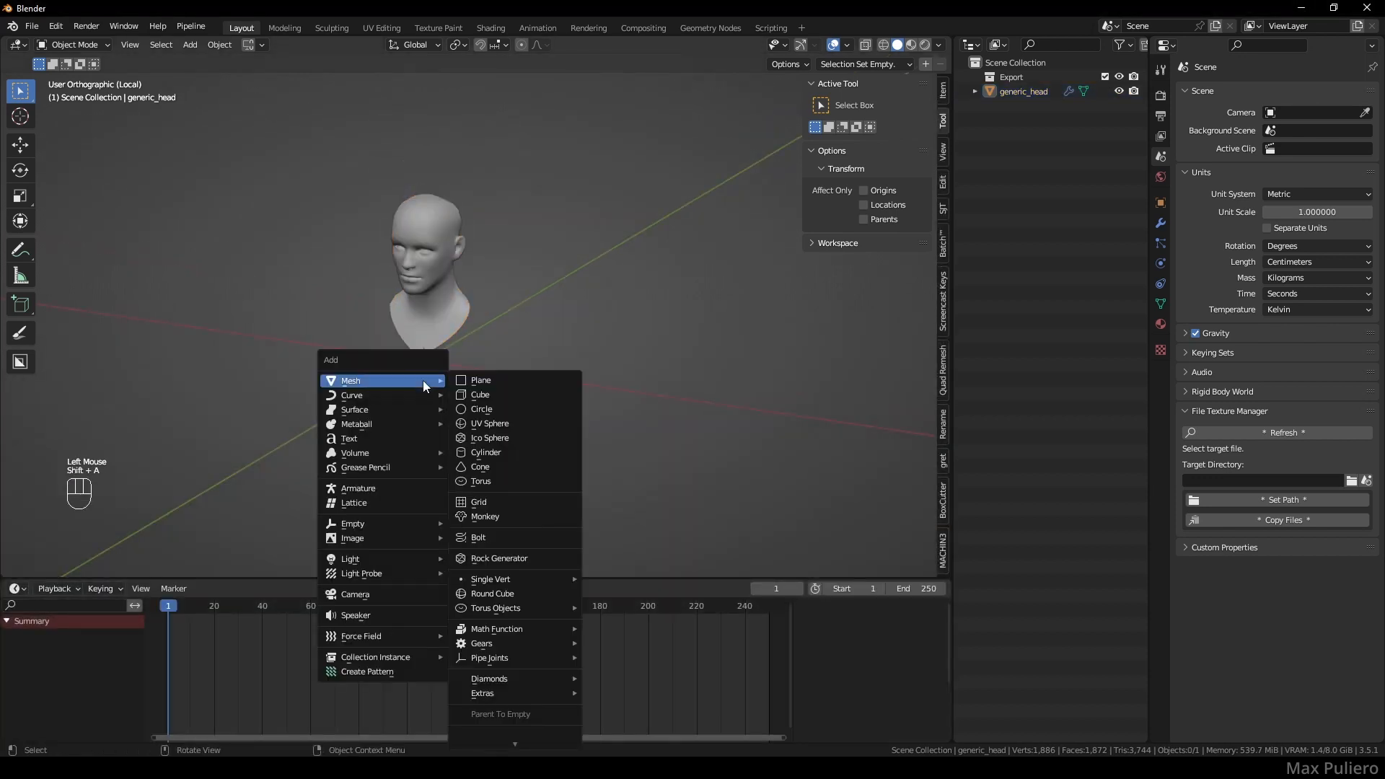
click(391, 588)
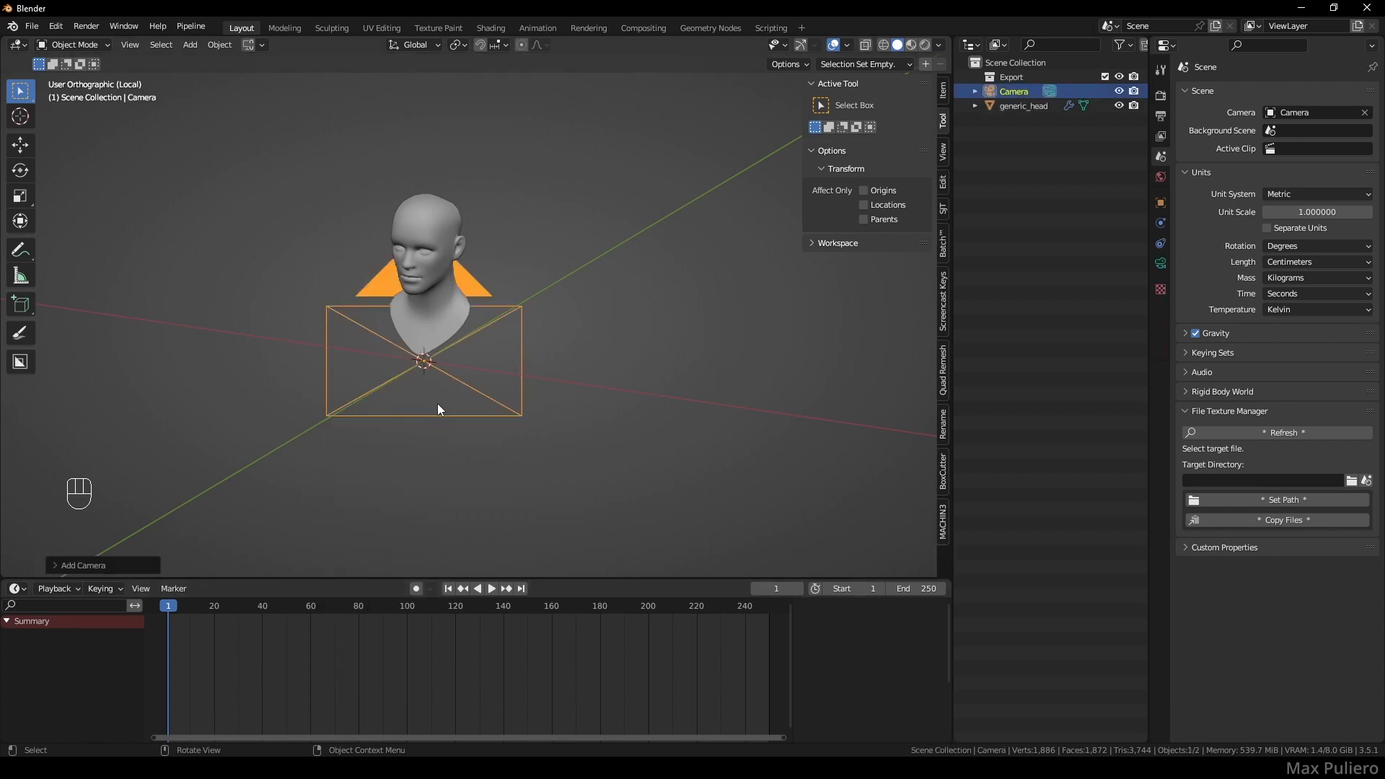
click(453, 374)
key(ctrl+KP_0)
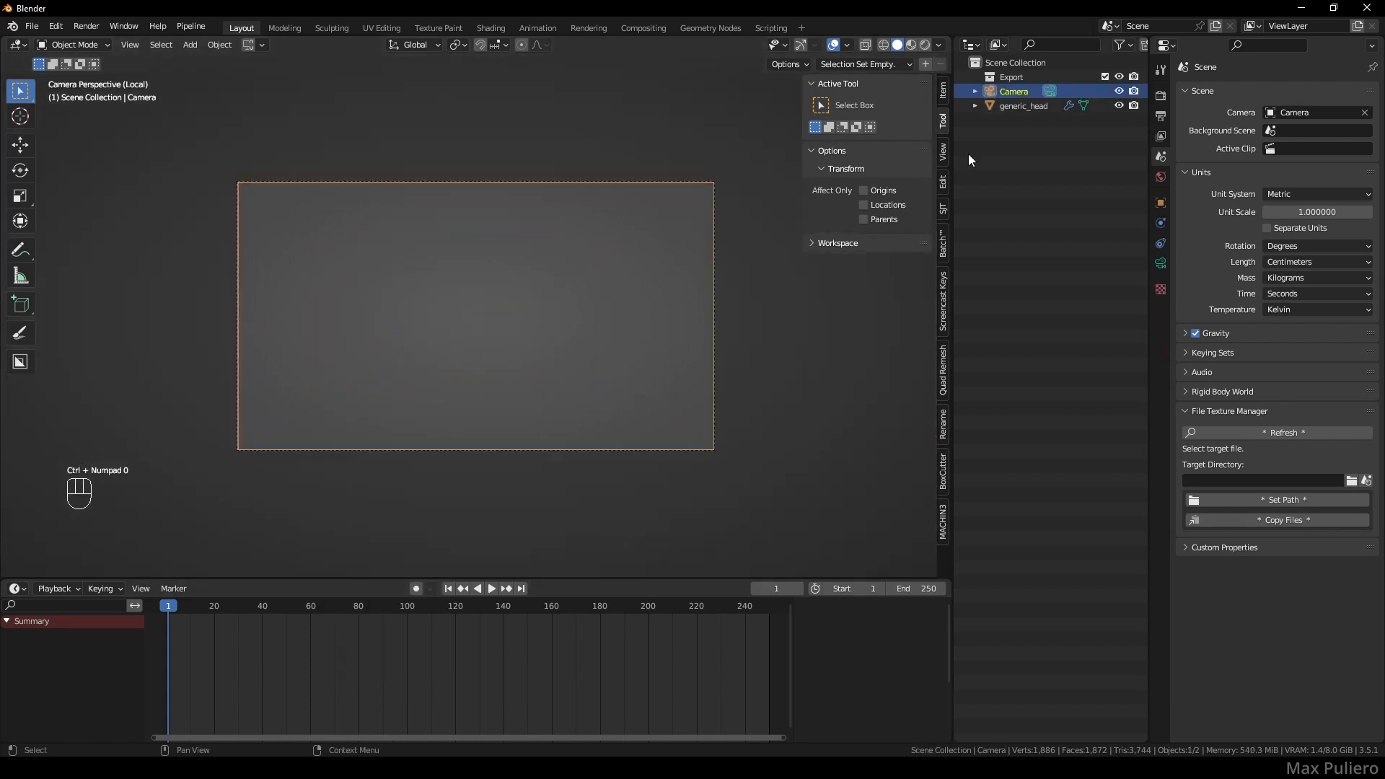
- Enable Lock Camera to View and move the camera to frame the head
click(944, 150)
drag(803, 260, 759, 260)
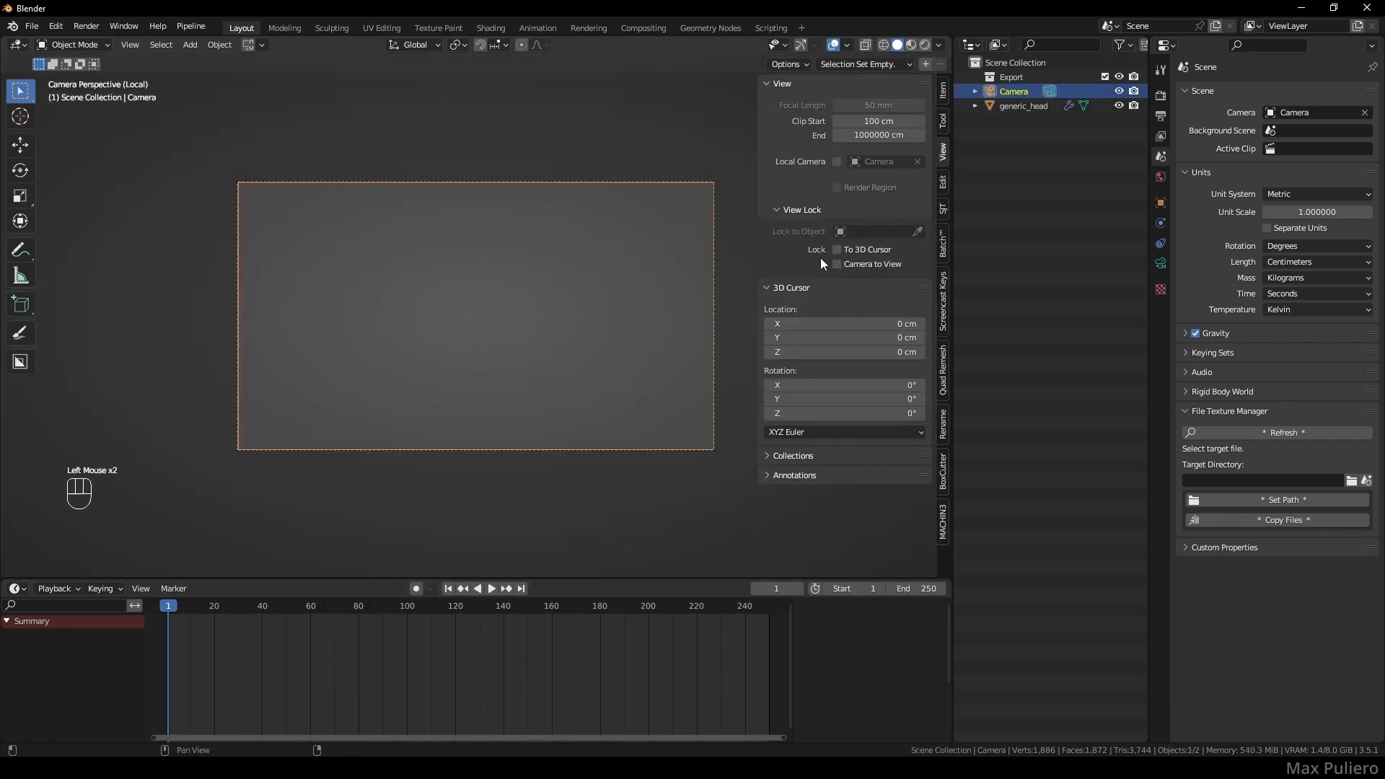
click(837, 264)
ctrl+middle_drag(621, 284, 564, 322)
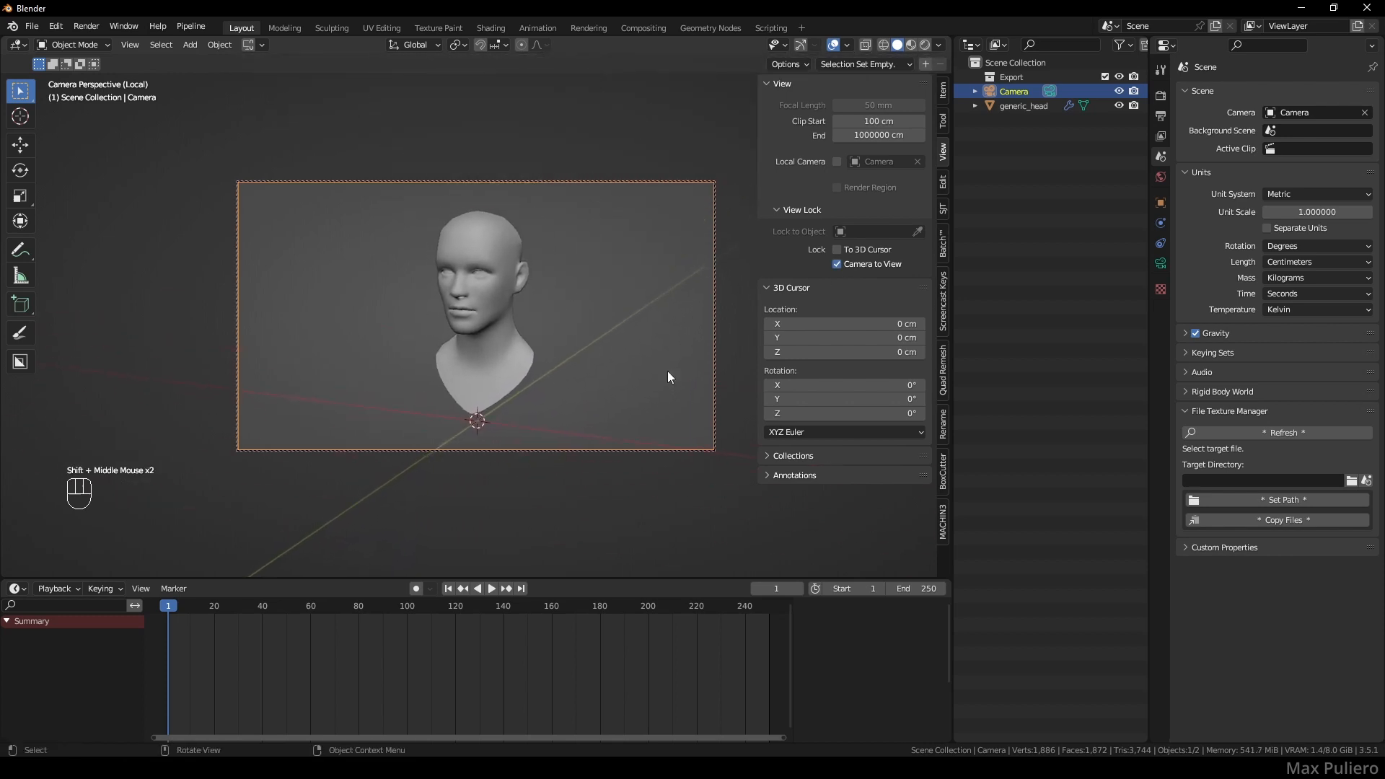
- Add the front head photo as a camera background image with Frame Method set to Fit
click(1160, 265)
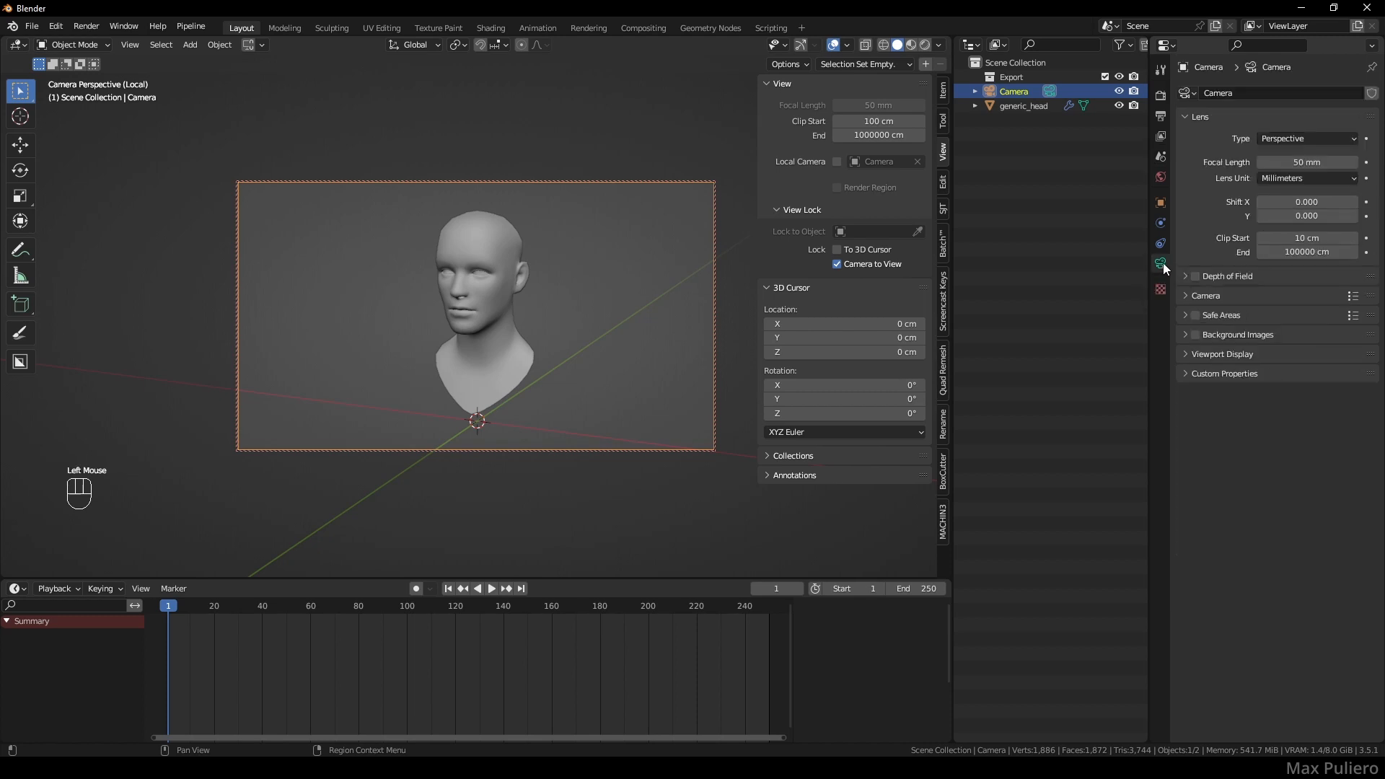
click(1187, 336)
click(1228, 358)
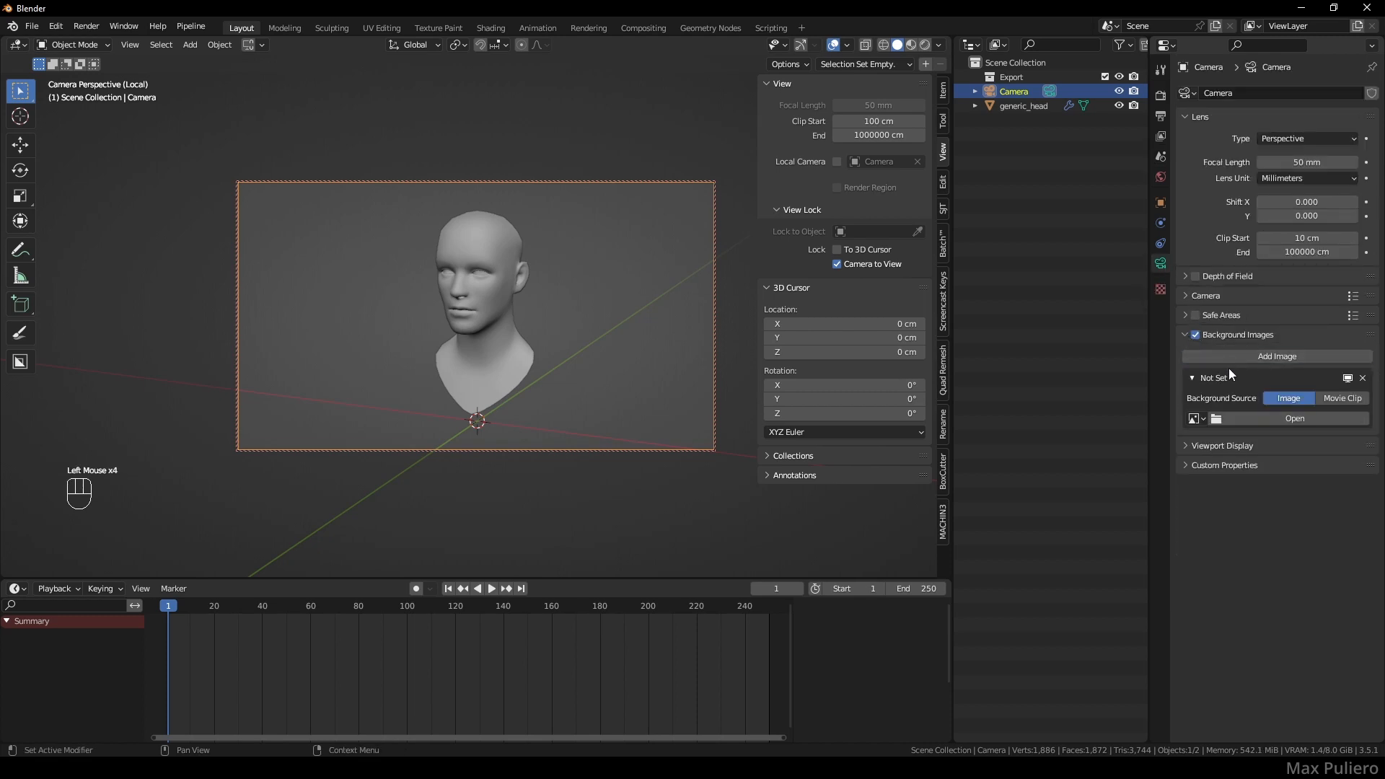
click(1292, 420)
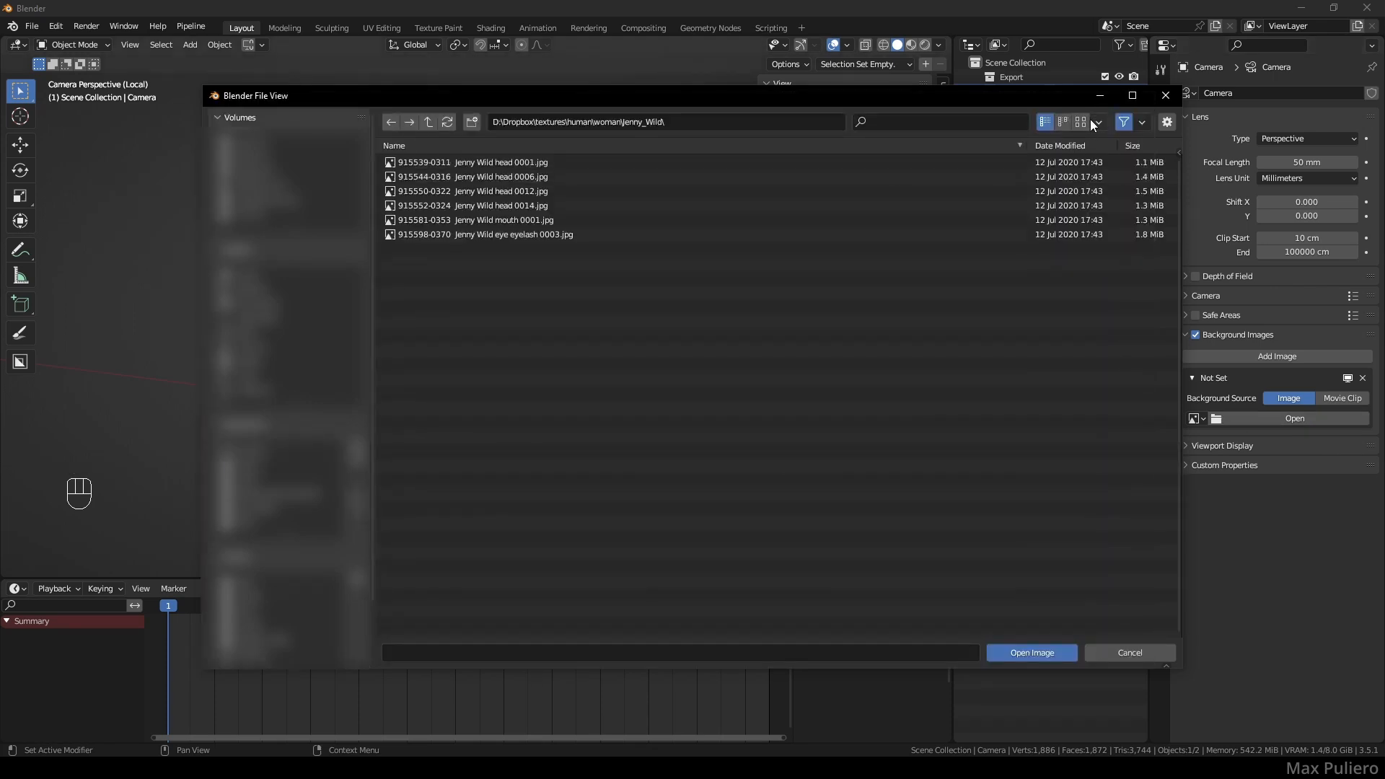
click(453, 200)
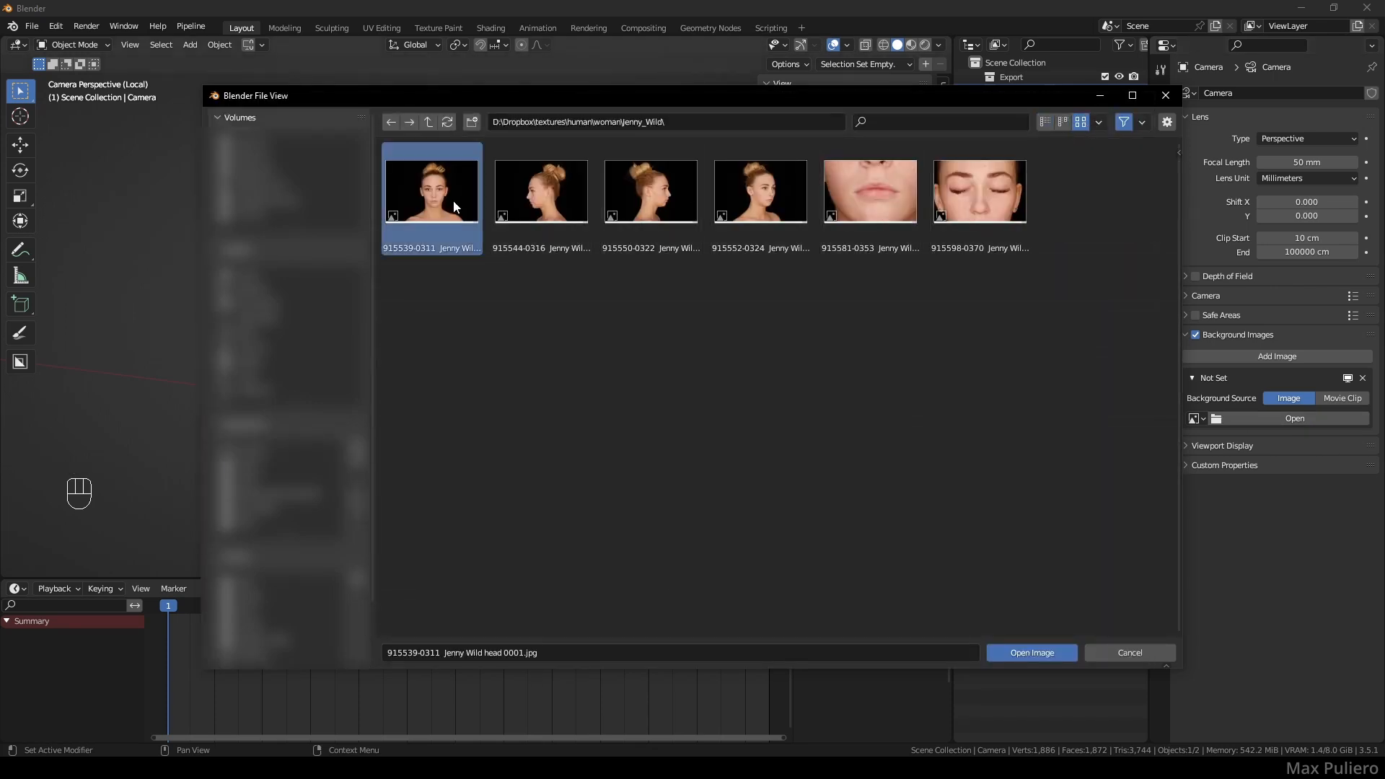
click(1032, 650)
click(1349, 538)
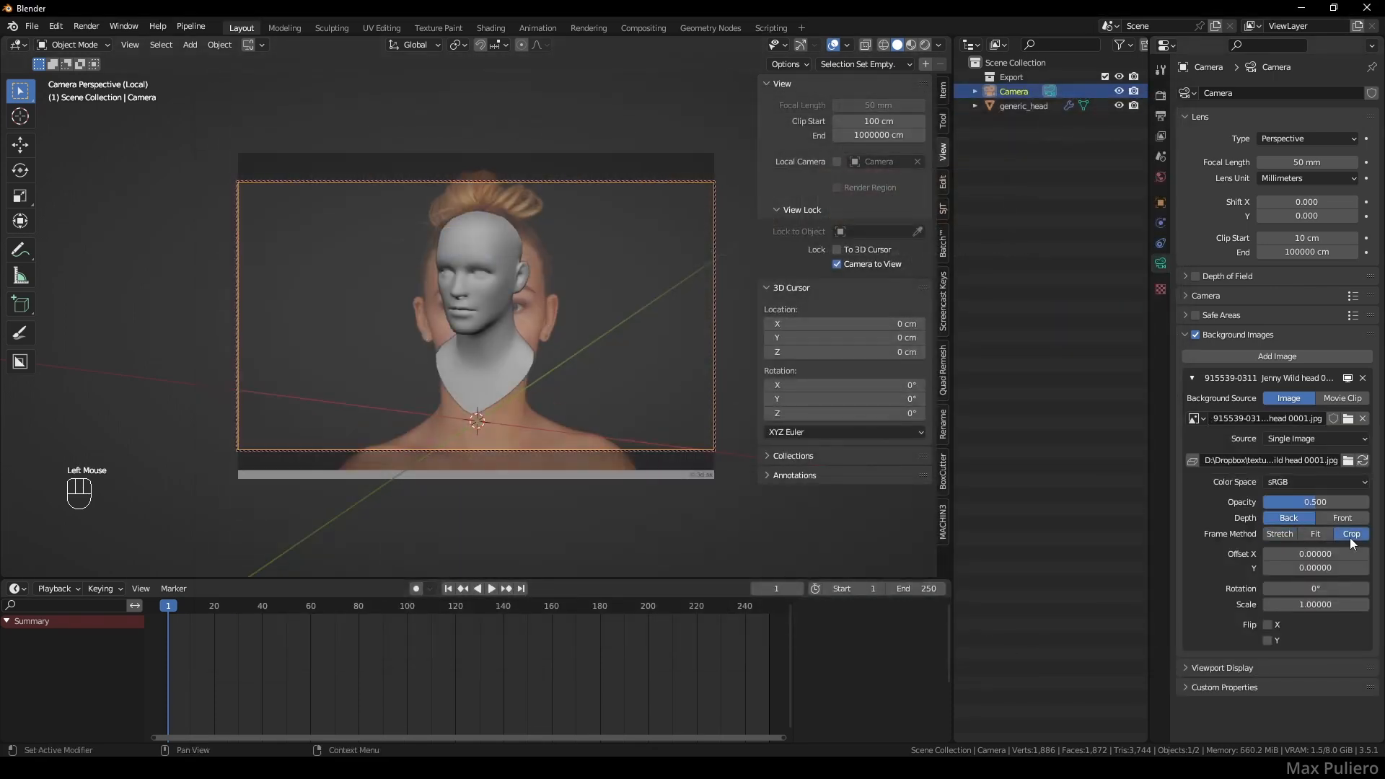
click(1318, 535)
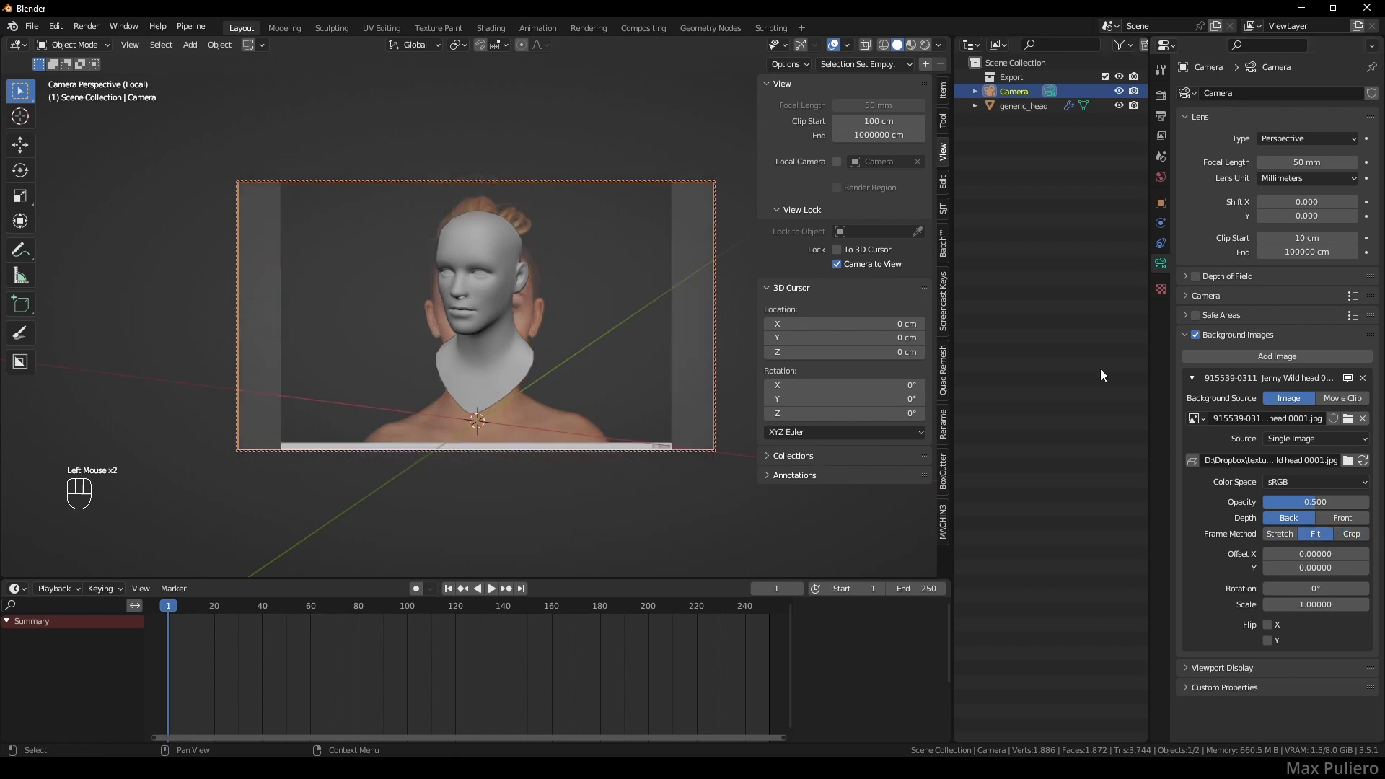
- Navigate the camera view so the head overlaps the front photo
shift+middle_drag(566, 315, 521, 337)
click(485, 345)
shift+middle_drag(521, 338, 506, 287)
shift+middle_drag(507, 286, 476, 350)
shift+middle_drag(476, 350, 601, 350)
- Set the camera focal length to 80 mm and re-centre the head over the photo
click(716, 209)
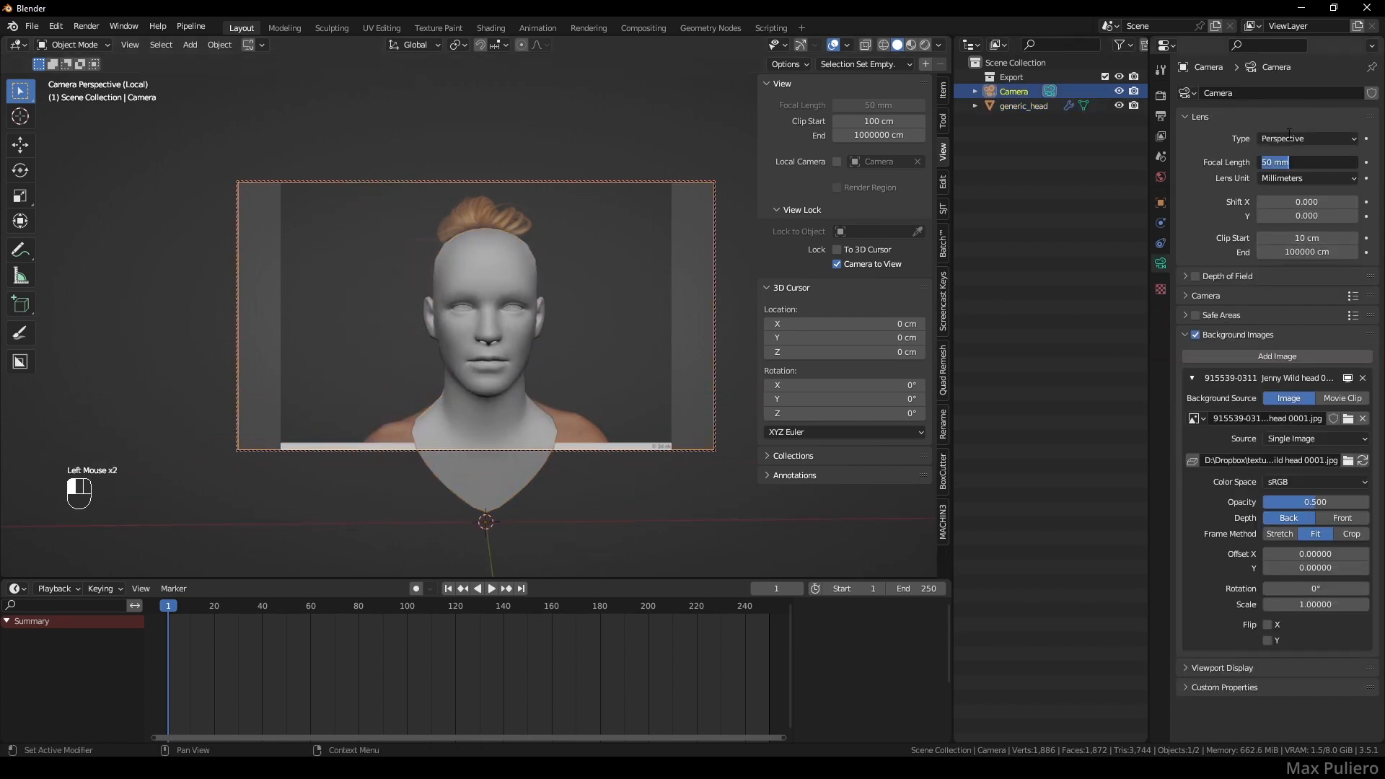
text(8)
text(0)
key(Return)
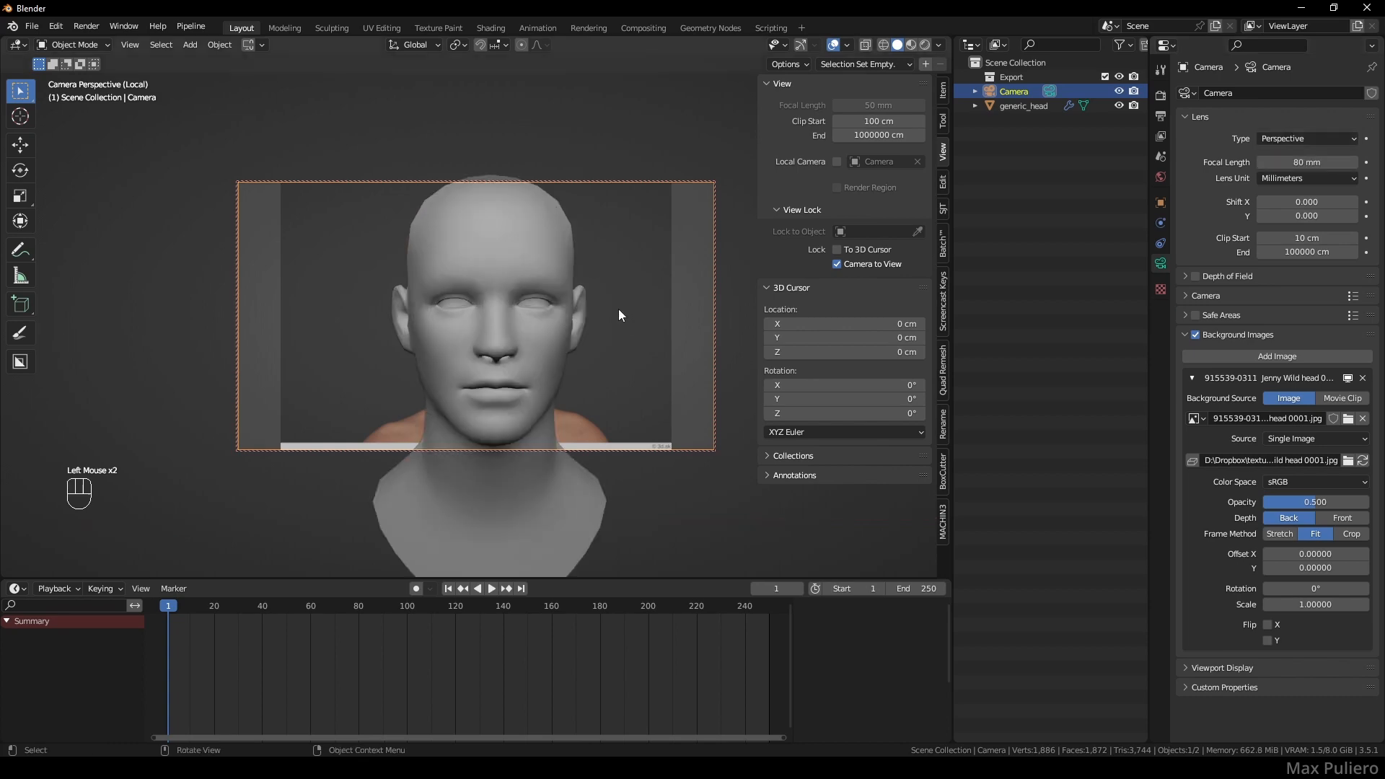
ctrl+middle_drag(619, 316, 572, 296)
shift+middle_drag(572, 296, 560, 301)
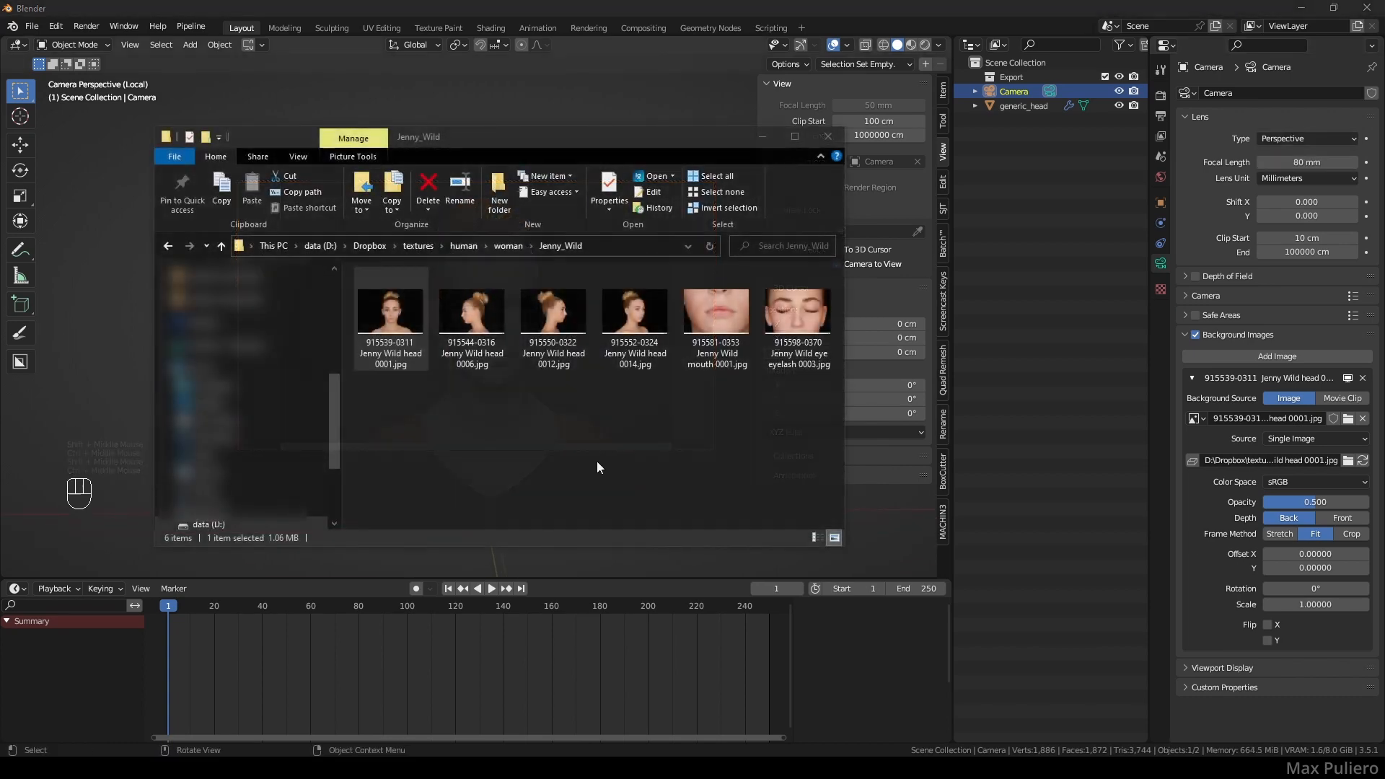
- Look up the front photo's 35mm focal length in its file Properties details
right_click(377, 317)
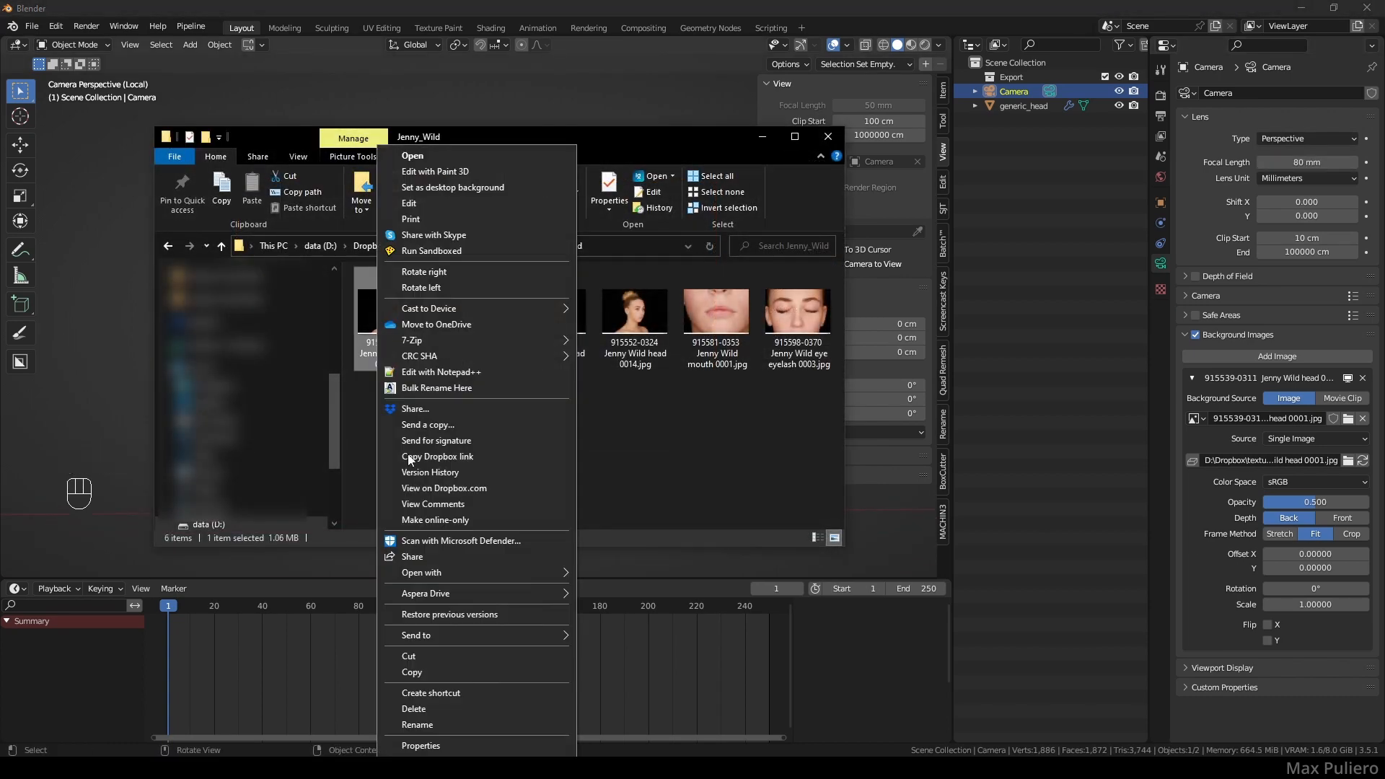
click(426, 745)
click(475, 339)
scroll(460, 492, down, 5)
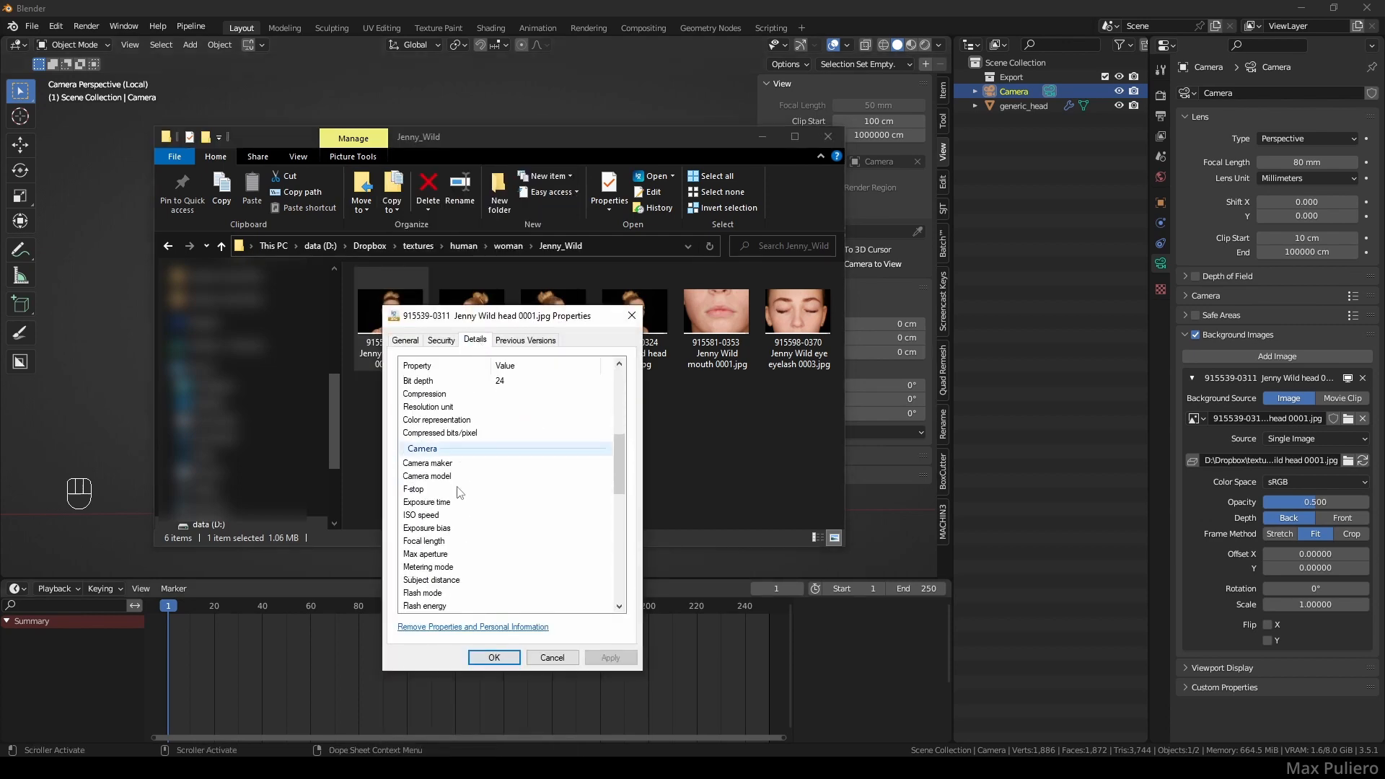
scroll(460, 493, down, 3)
click(440, 508)
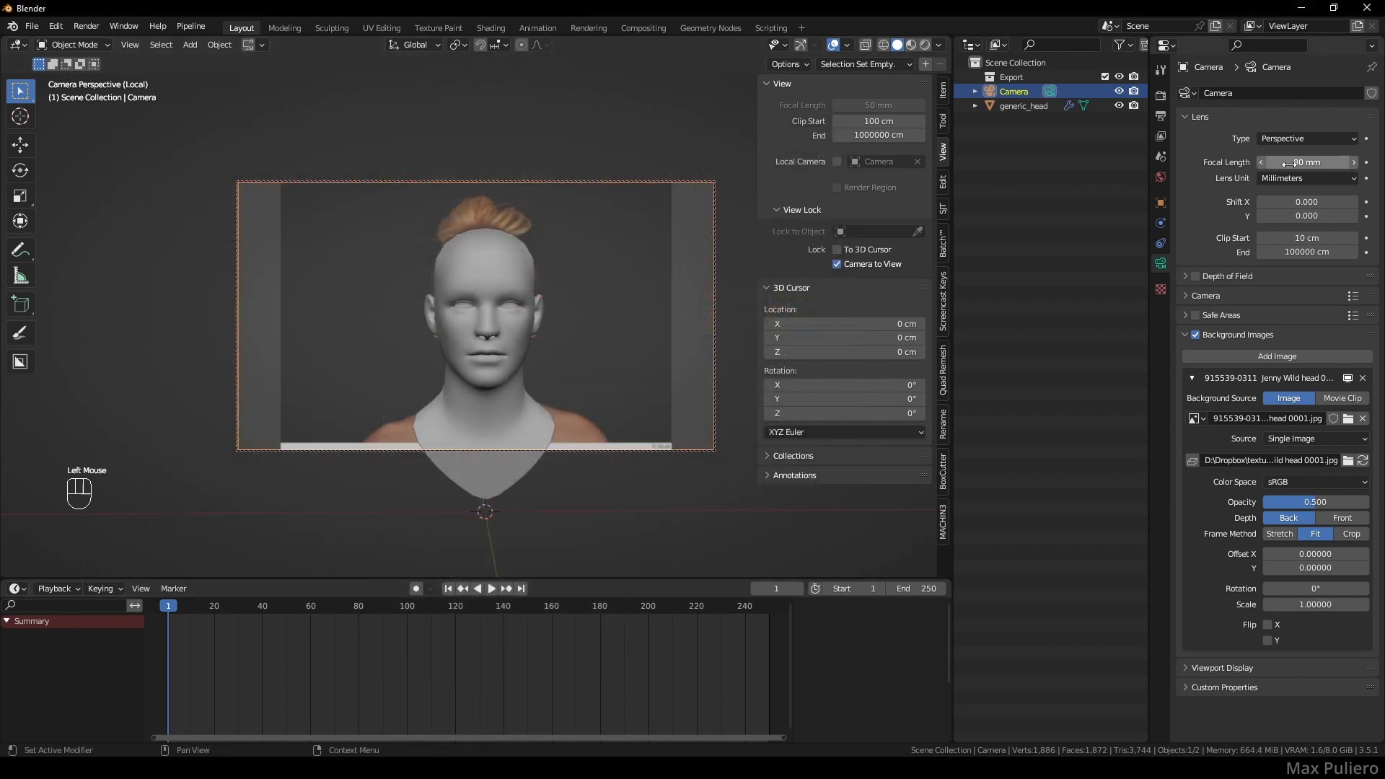
double_click(1288, 163)
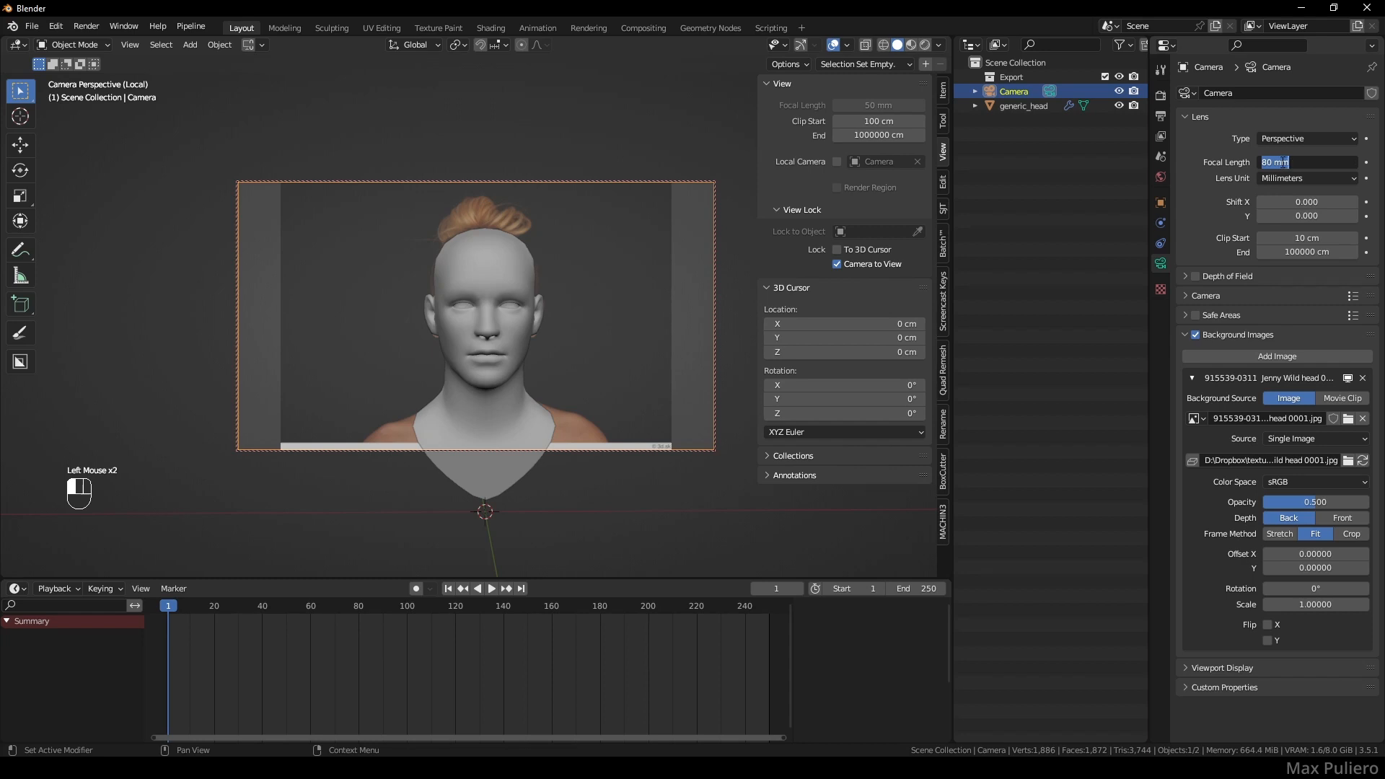
- Set the focal length to 35 mm and frame the head over the front photo
text(35)
key(Return)
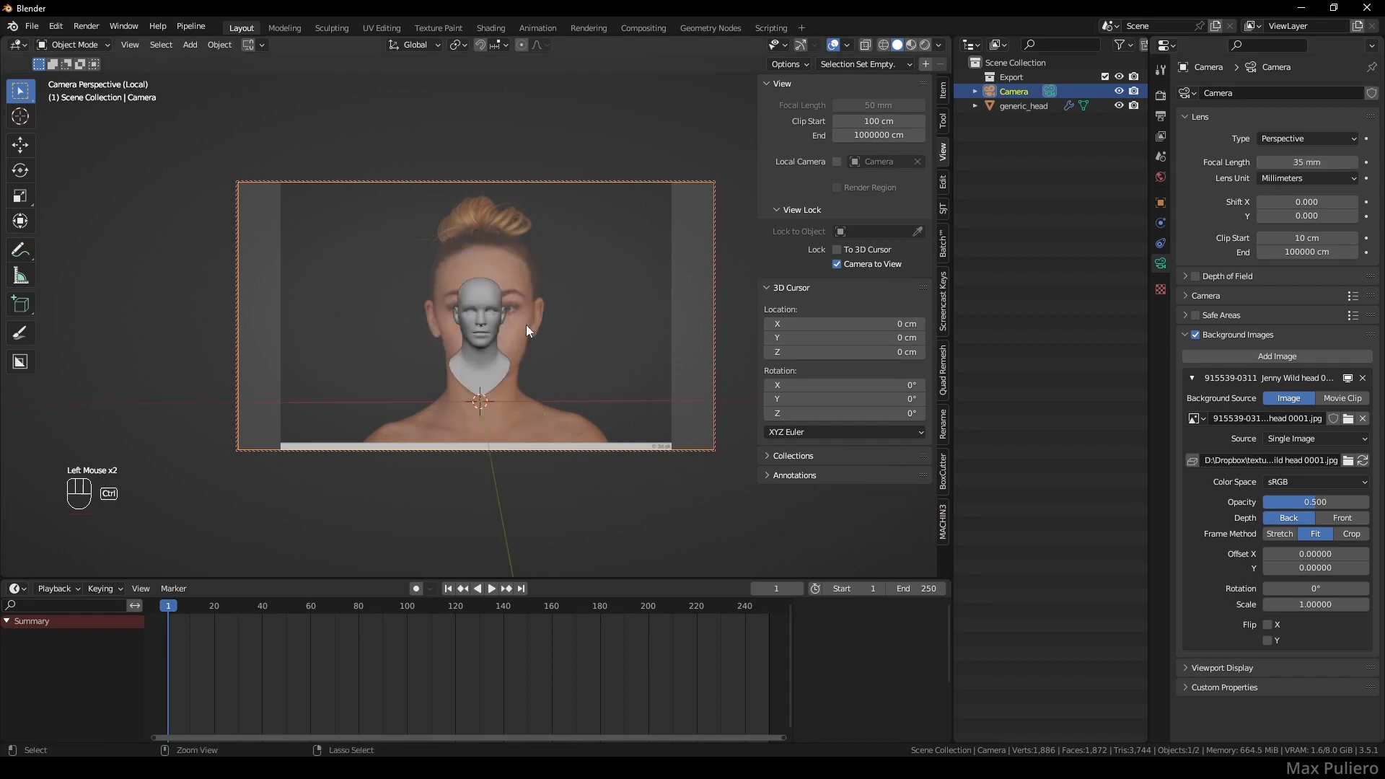
ctrl+middle_drag(526, 324, 539, 401)
shift+middle_drag(538, 402, 538, 407)
shift+middle_drag(538, 407, 540, 404)
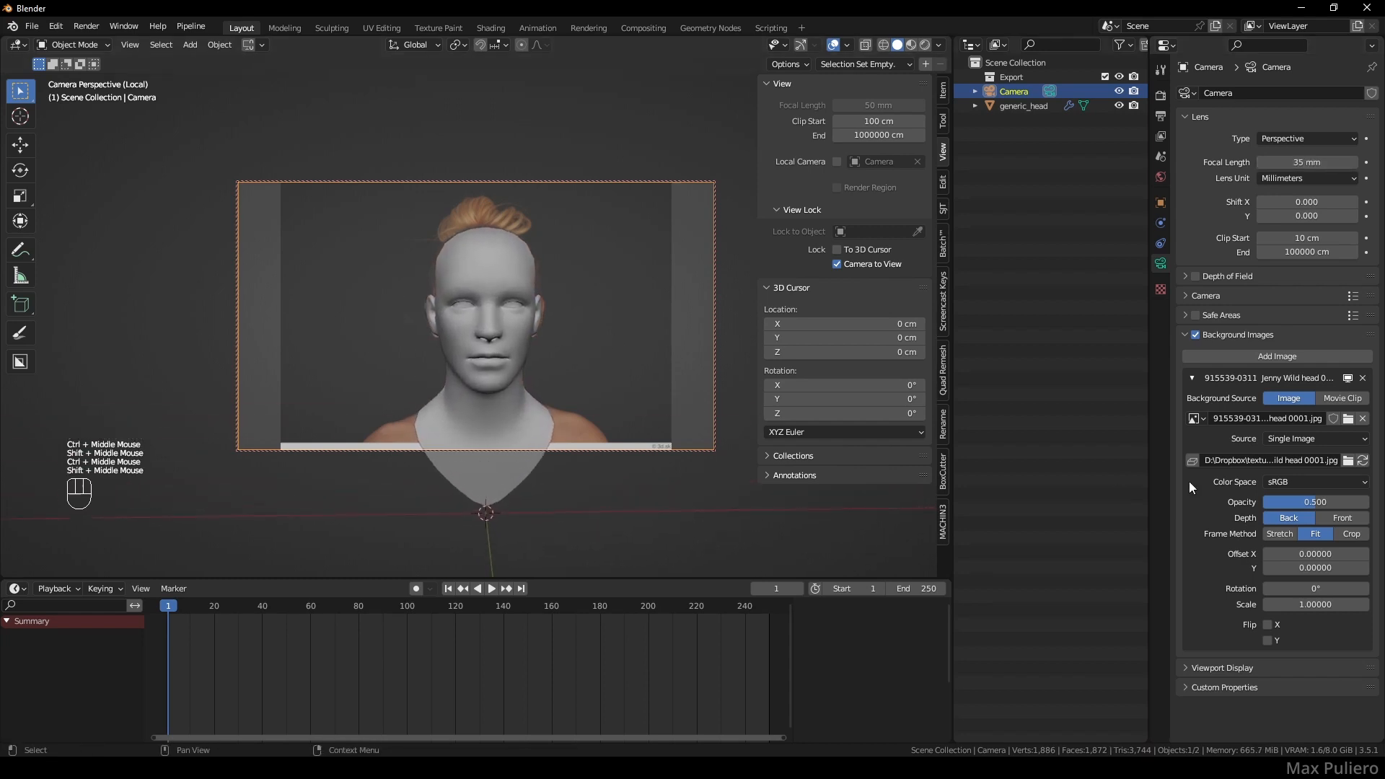
- Show the photo in front of the head, unlock Camera to View, and set opacity 0.795
click(1342, 518)
mouse_move(1319, 500)
mouse_down()
mouse_move(1340, 499)
mouse_move(1297, 492)
mouse_up()
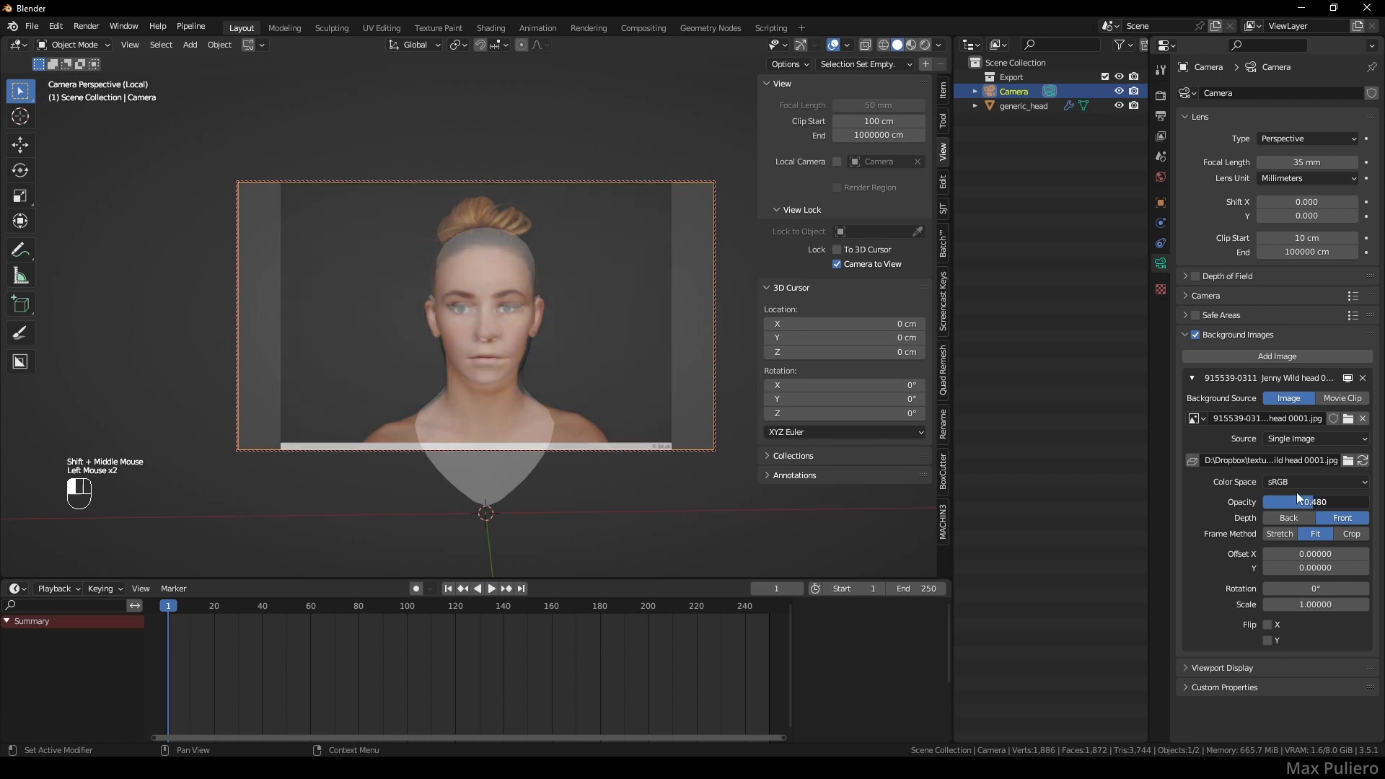
shift+middle_drag(594, 322, 582, 309)
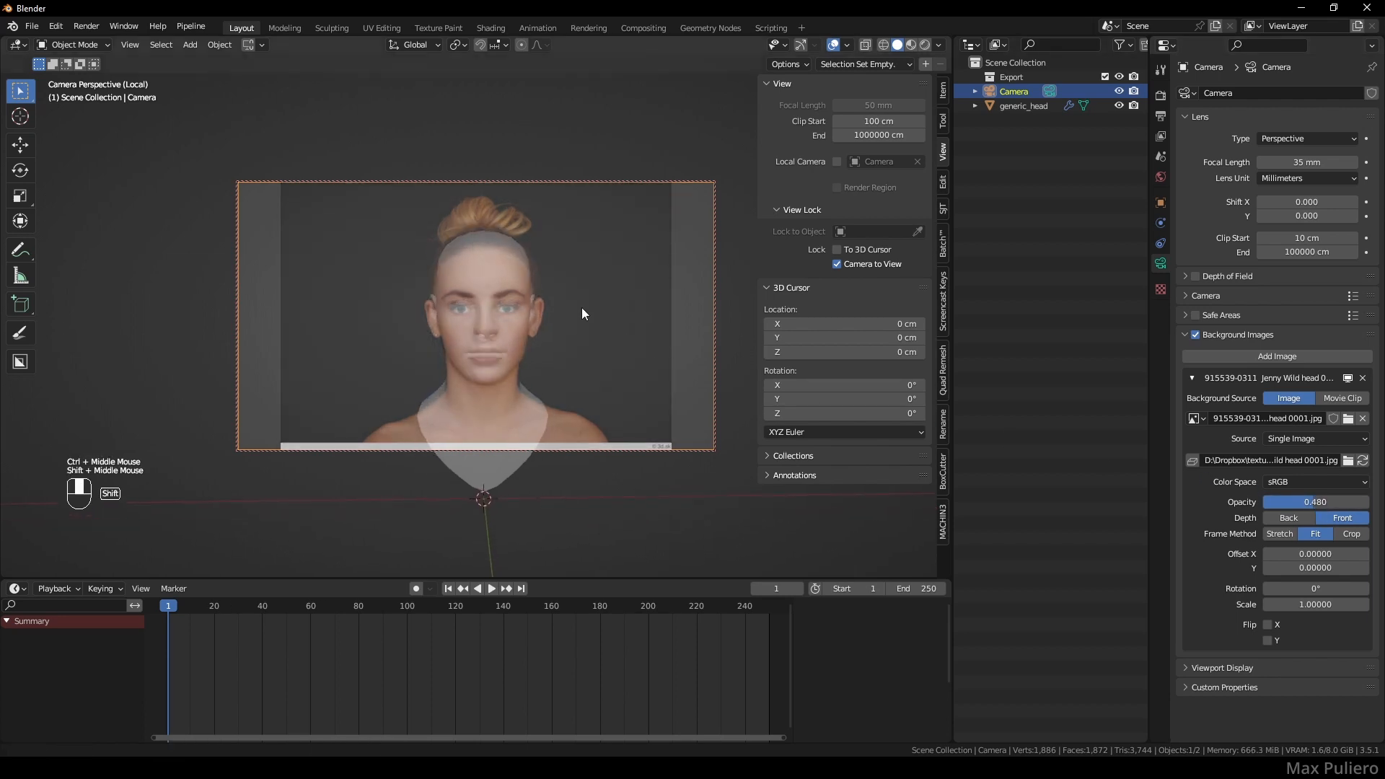
shift+middle_drag(536, 336, 533, 335)
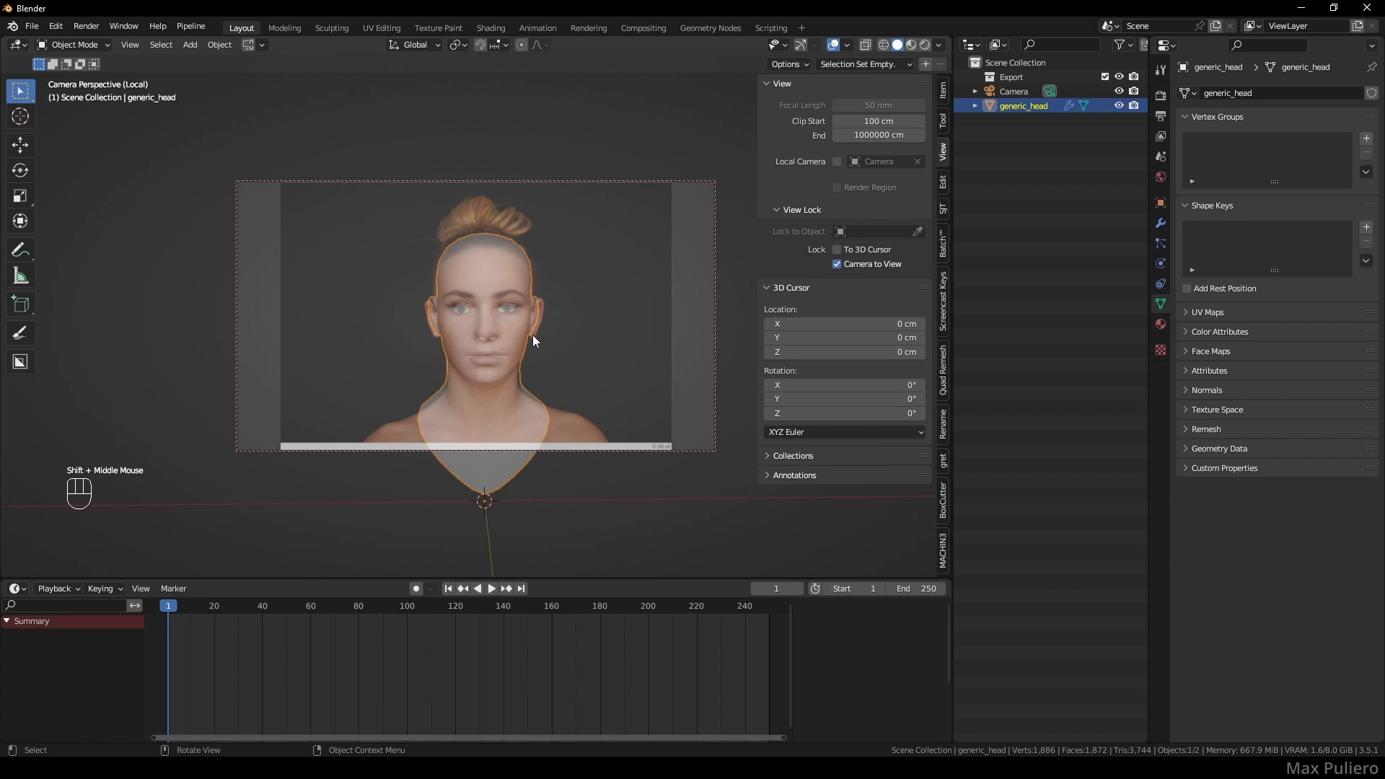
click(837, 264)
click(714, 205)
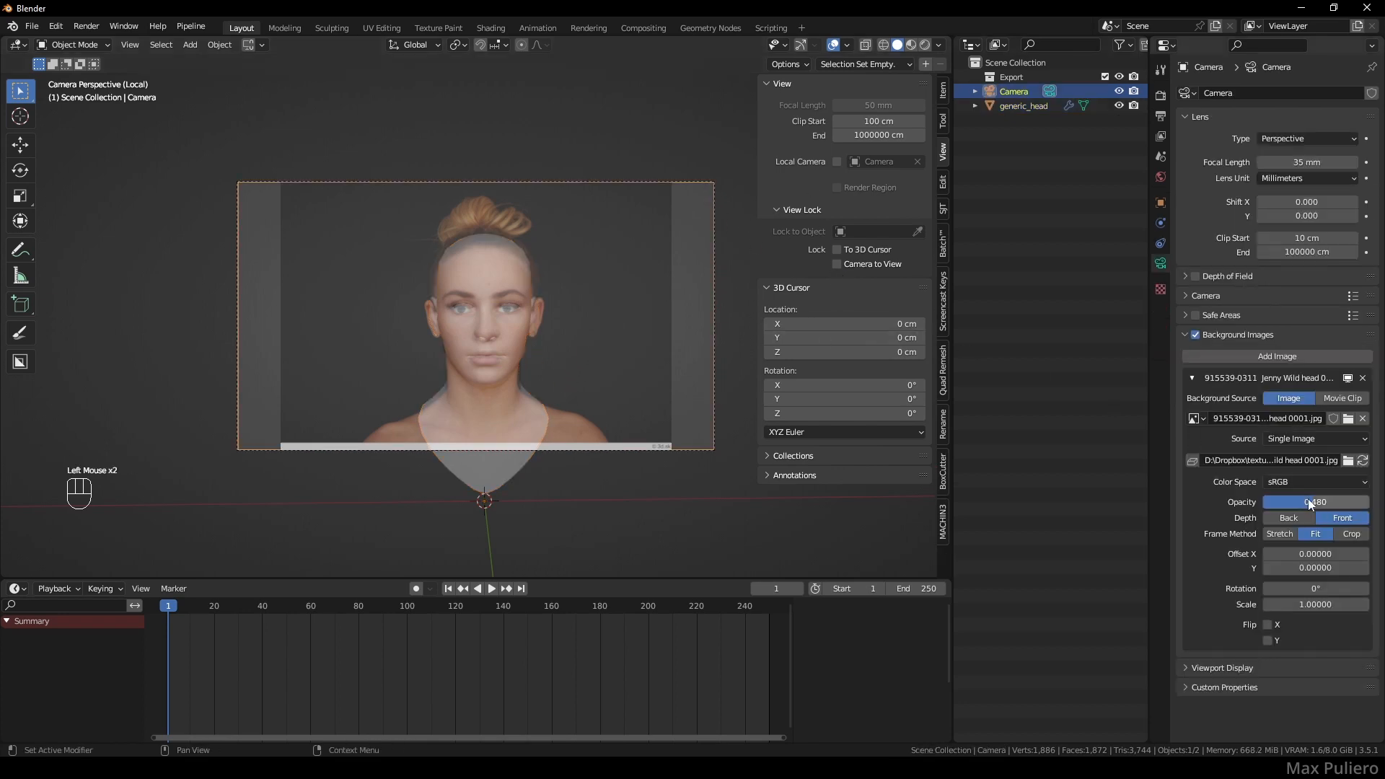
drag(1309, 499, 1352, 487)
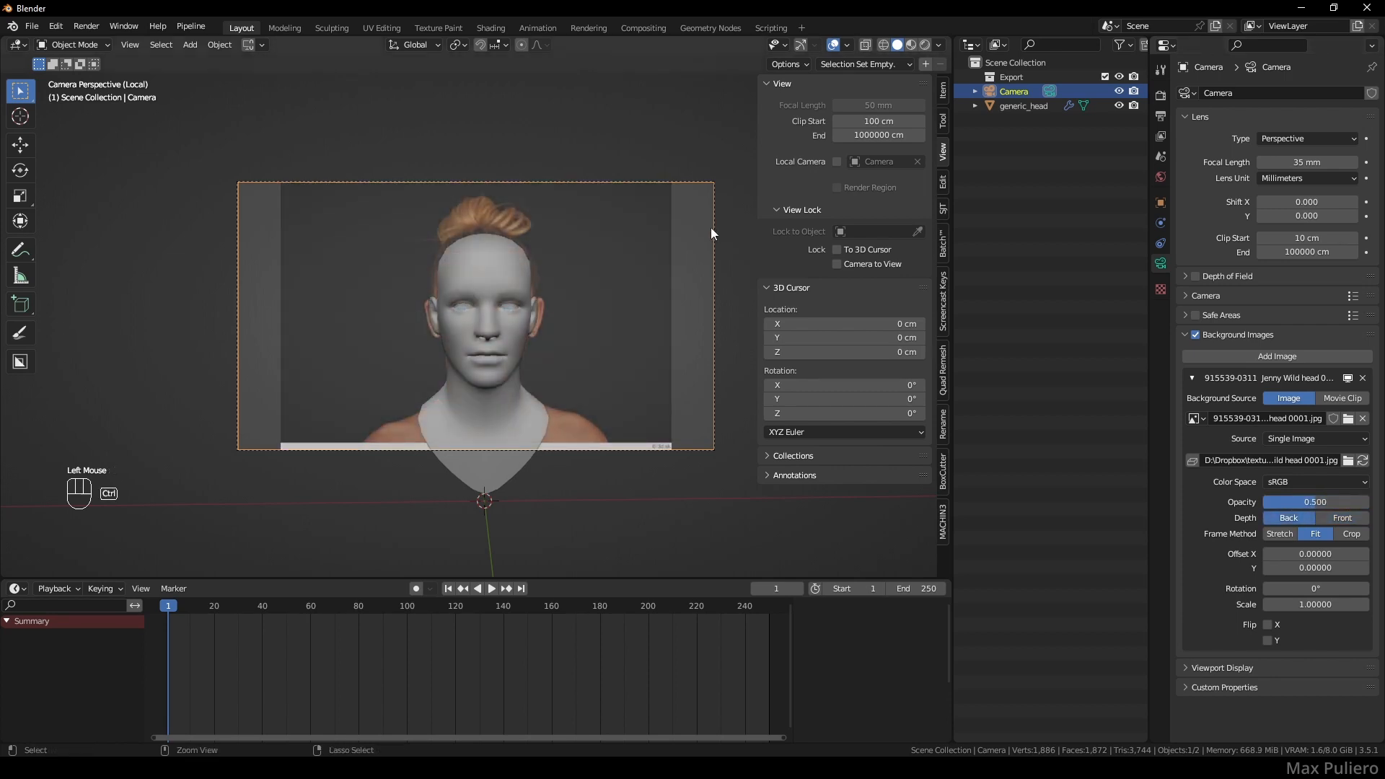
- Duplicate the camera, make it active, and orbit it to a side profile of the head
key(shift+d)
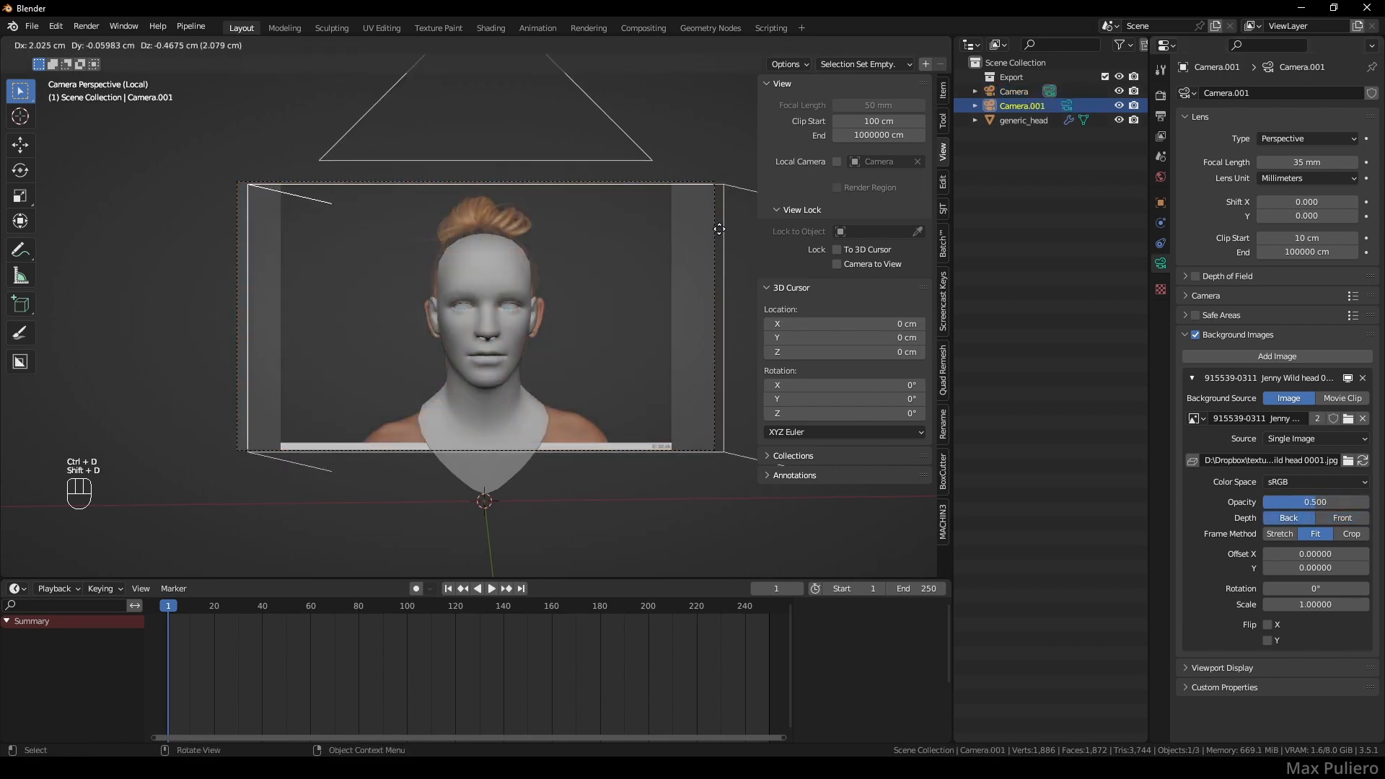
click(878, 163)
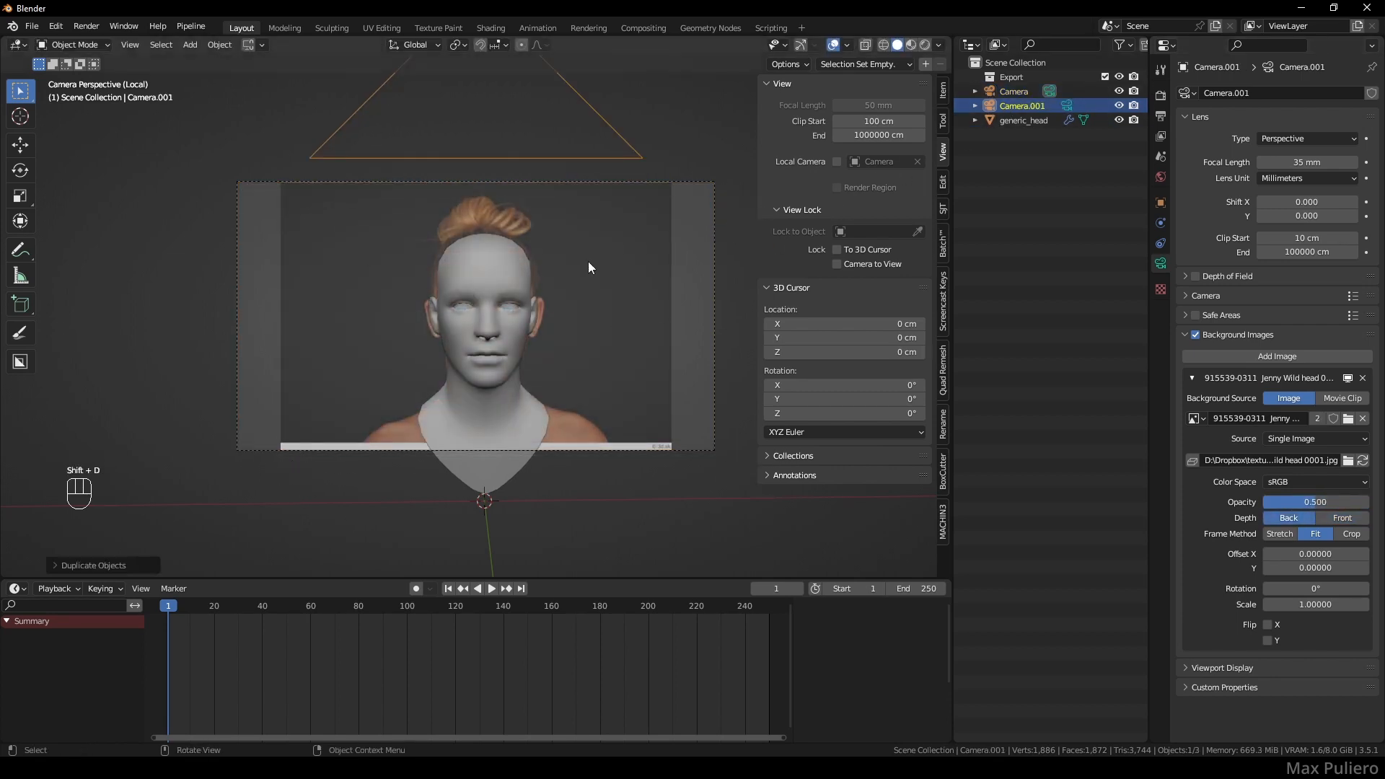
key(ctrl+KP_0)
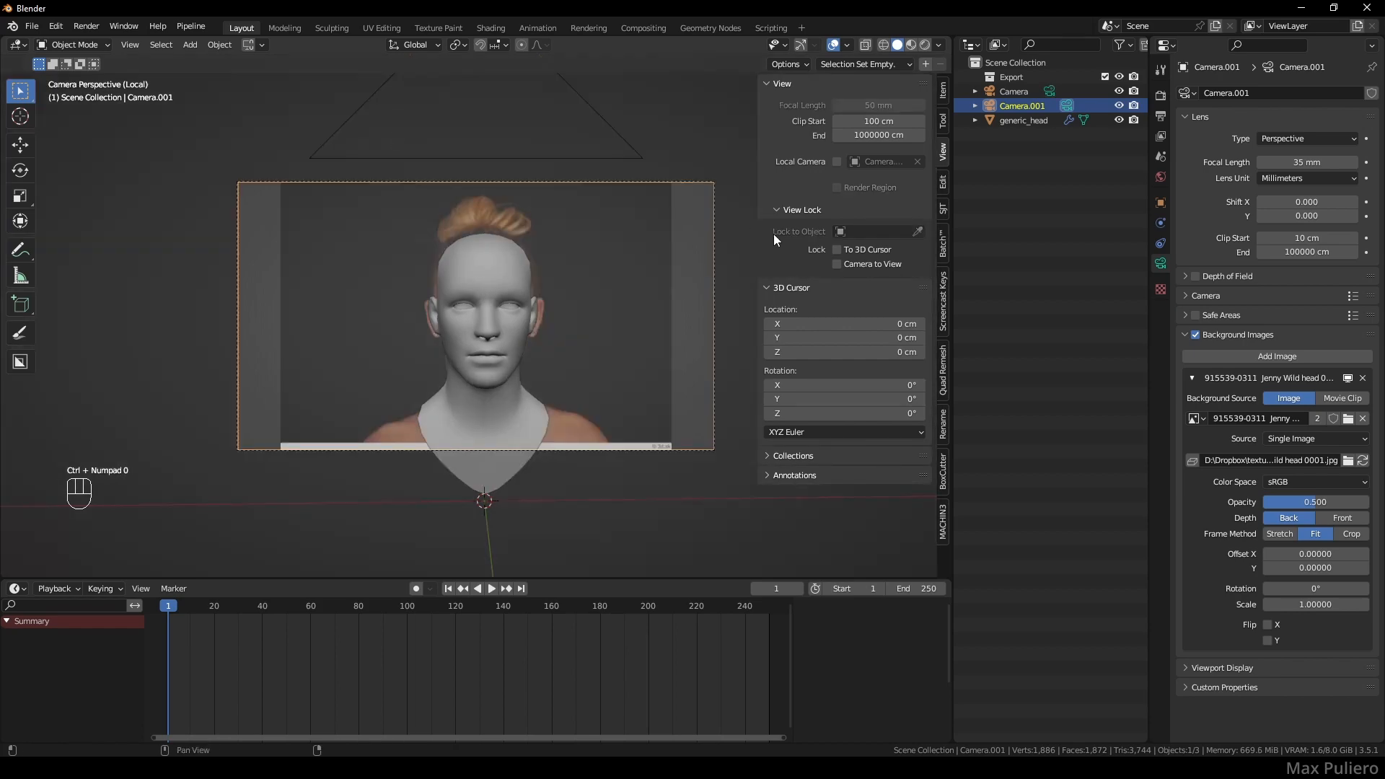
click(867, 266)
middle_drag(649, 311, 556, 339)
shift+middle_drag(556, 339, 433, 336)
shift+middle_drag(476, 324, 505, 343)
- Replace its background with the side-profile photo head 0006.jpg and line up the profile
click(1347, 460)
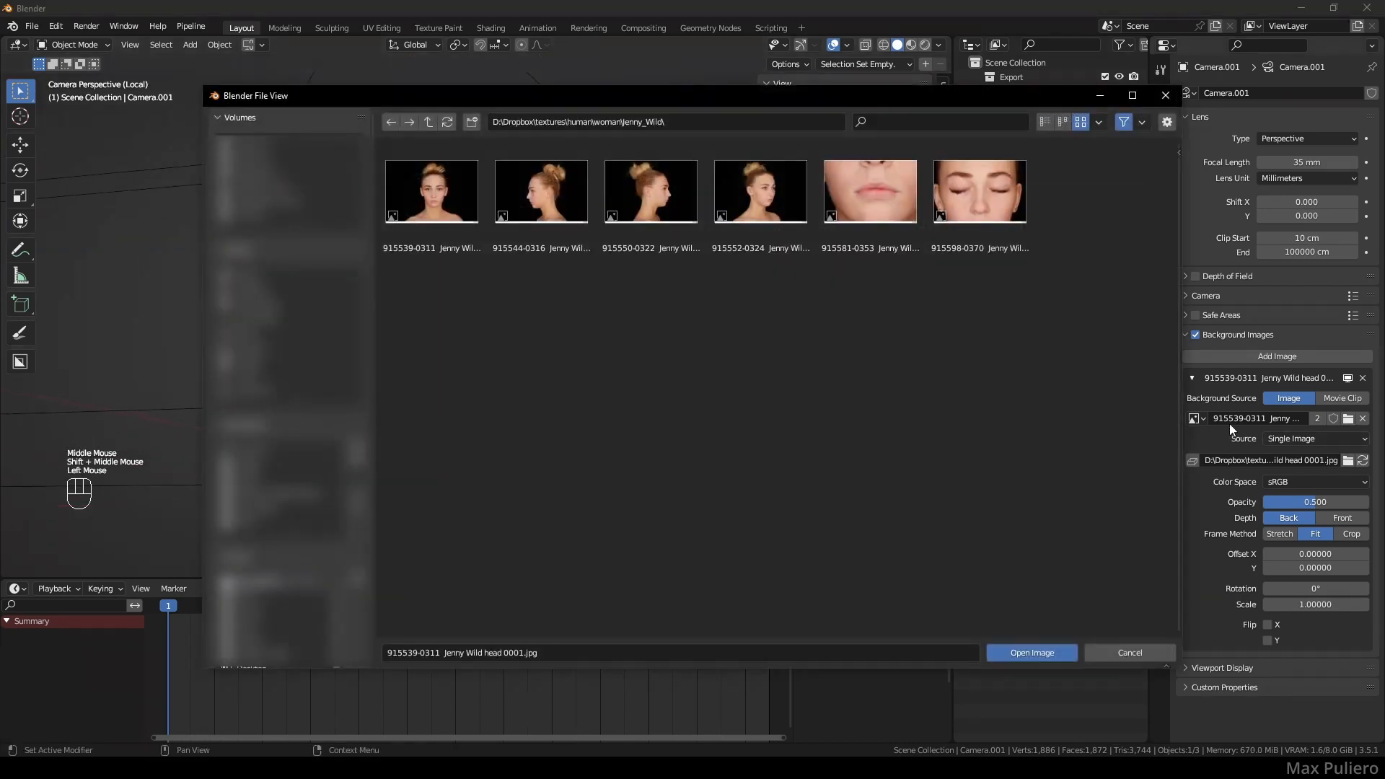
click(569, 195)
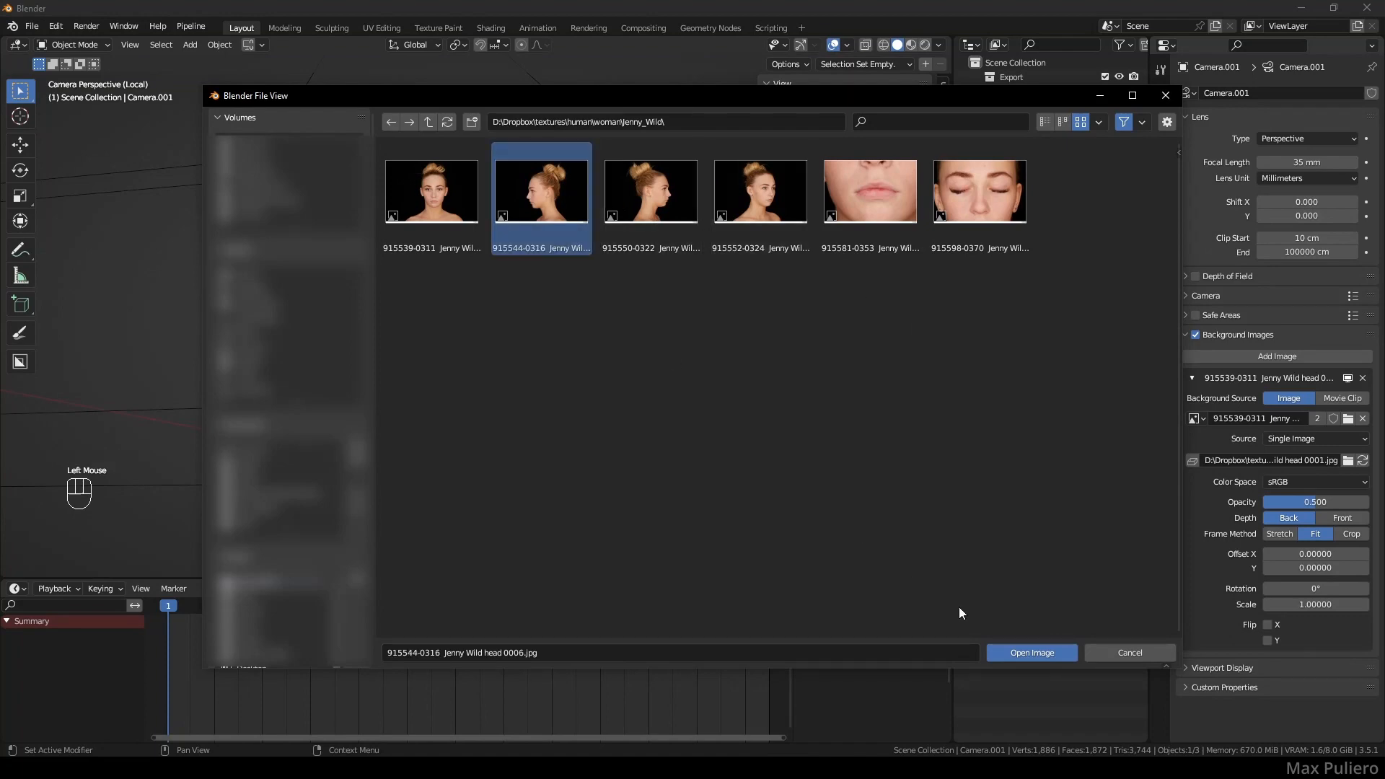
click(1028, 658)
middle_drag(649, 332, 593, 324)
click(648, 324)
click(714, 276)
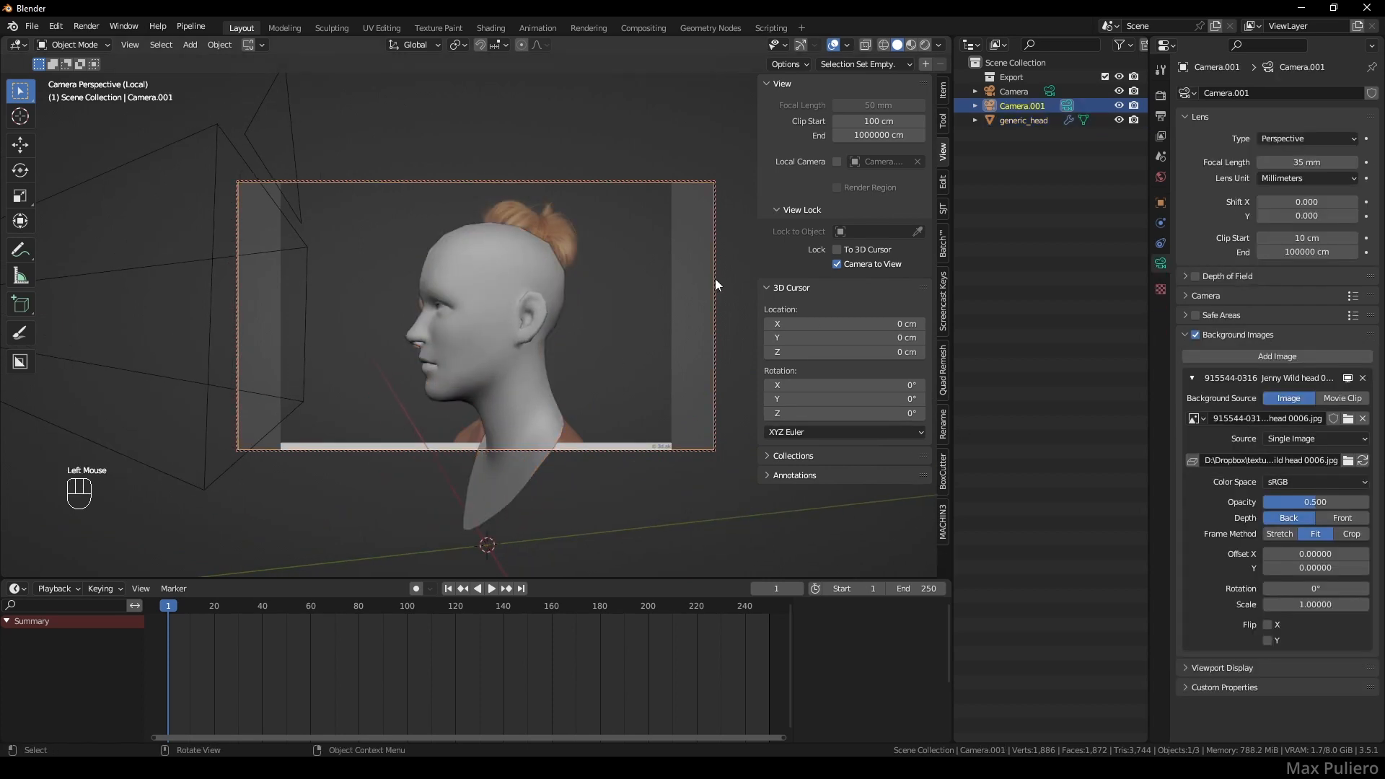
- Set the profile photo's depth to Front and align the head's size and position with it
drag(1304, 503, 1303, 502)
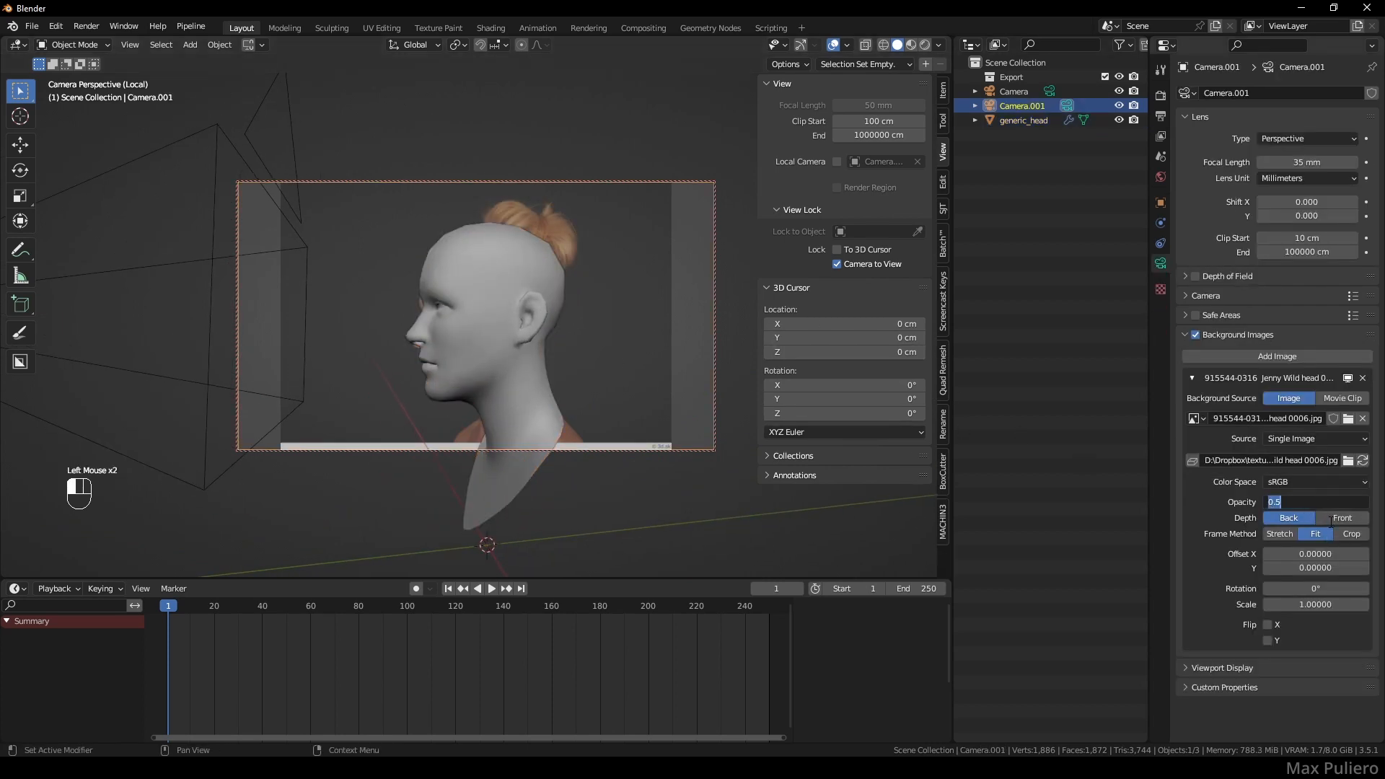
click(1334, 519)
shift+middle_drag(604, 337, 606, 314)
shift+middle_drag(607, 314, 607, 317)
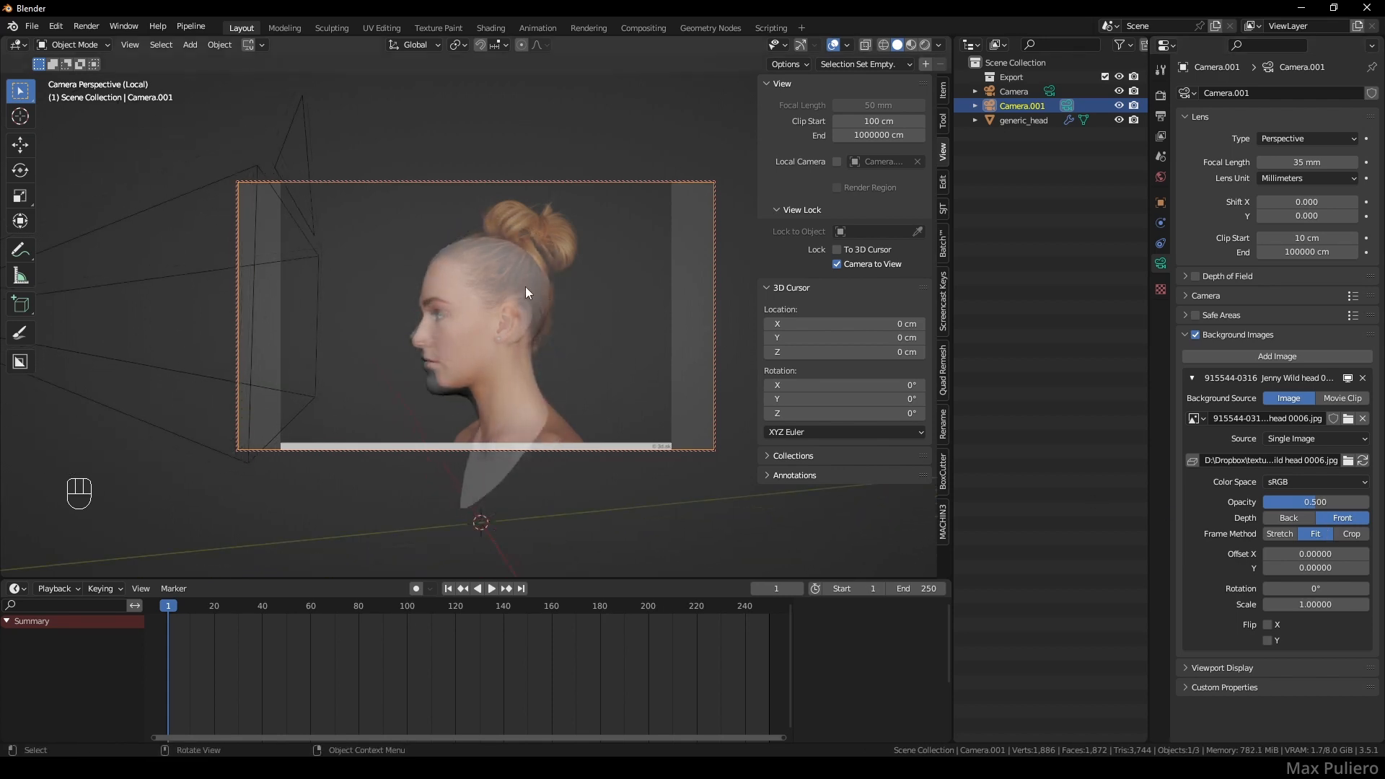
- Open Edit > Preferences at the Navigation settings
click(56, 26)
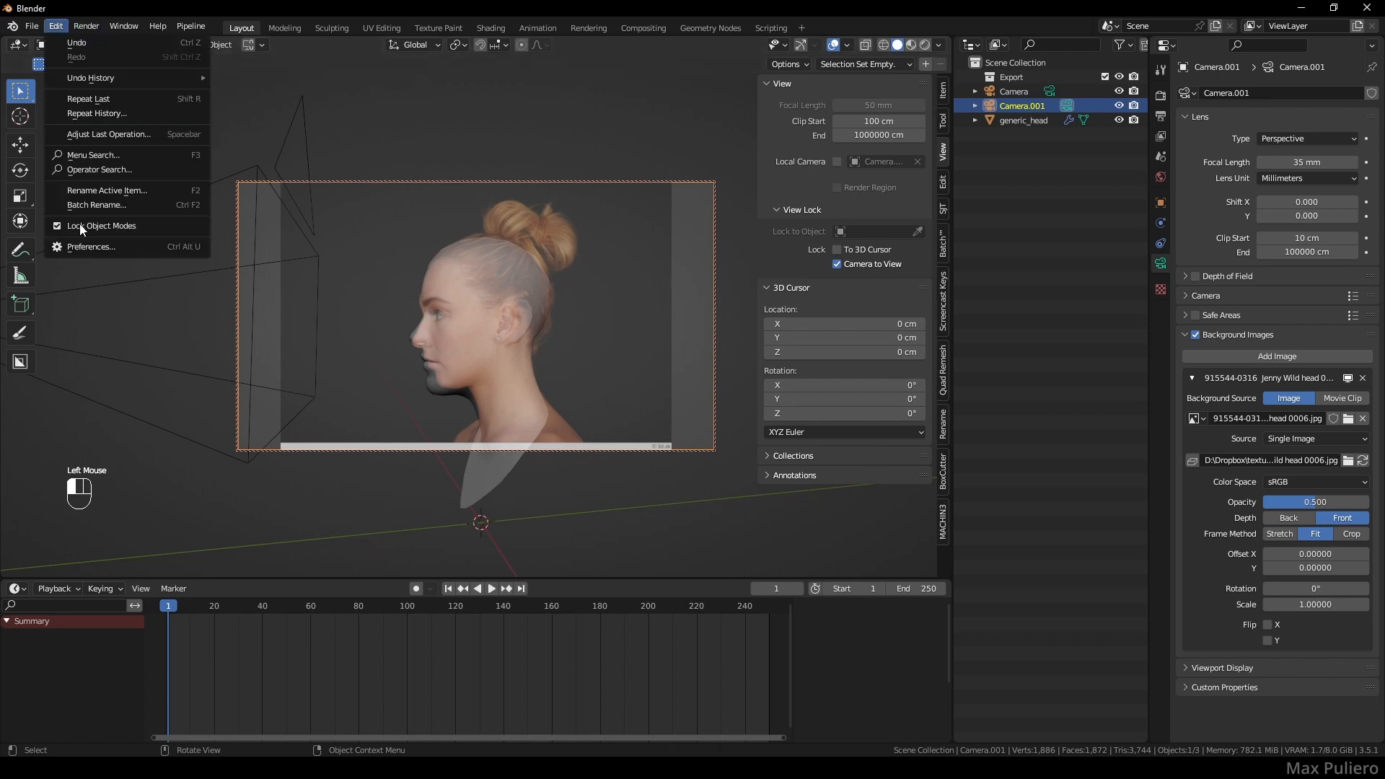
click(79, 247)
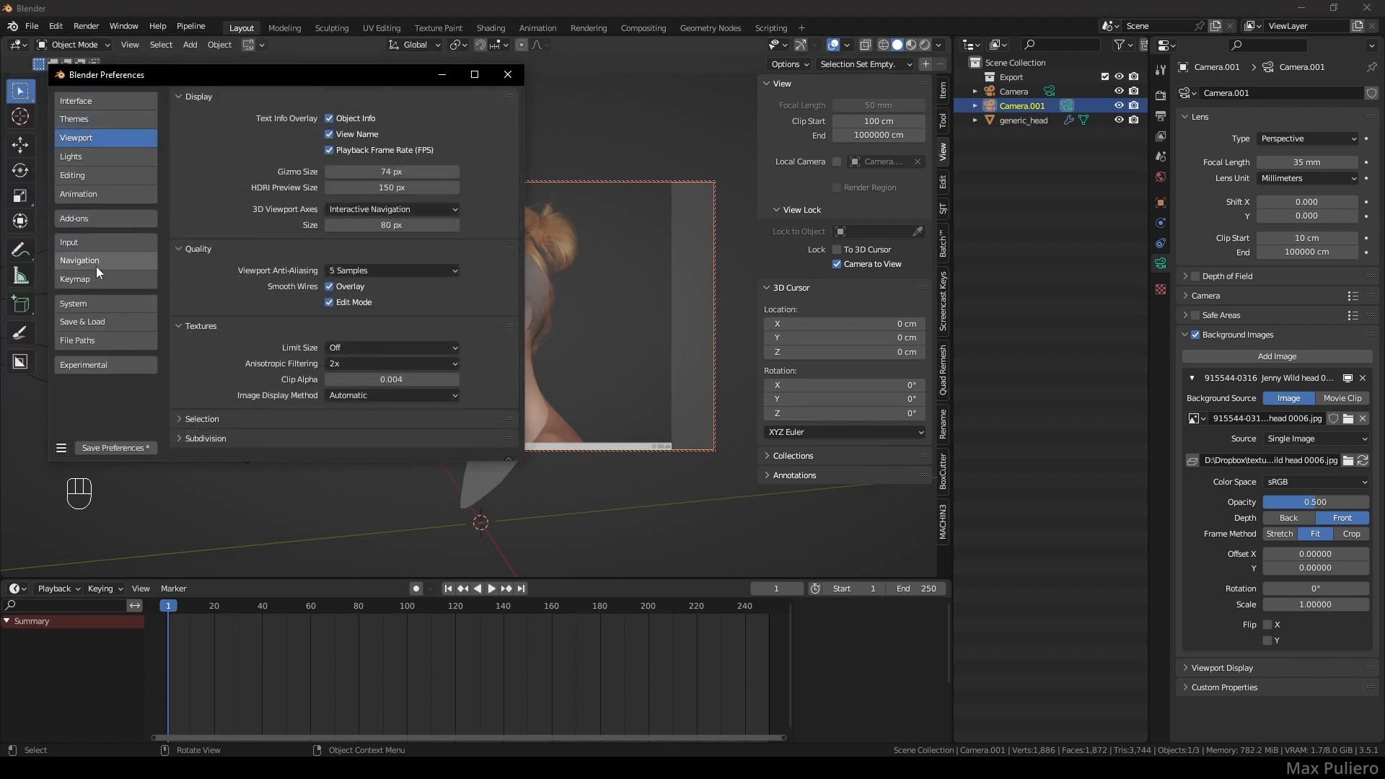
click(96, 260)
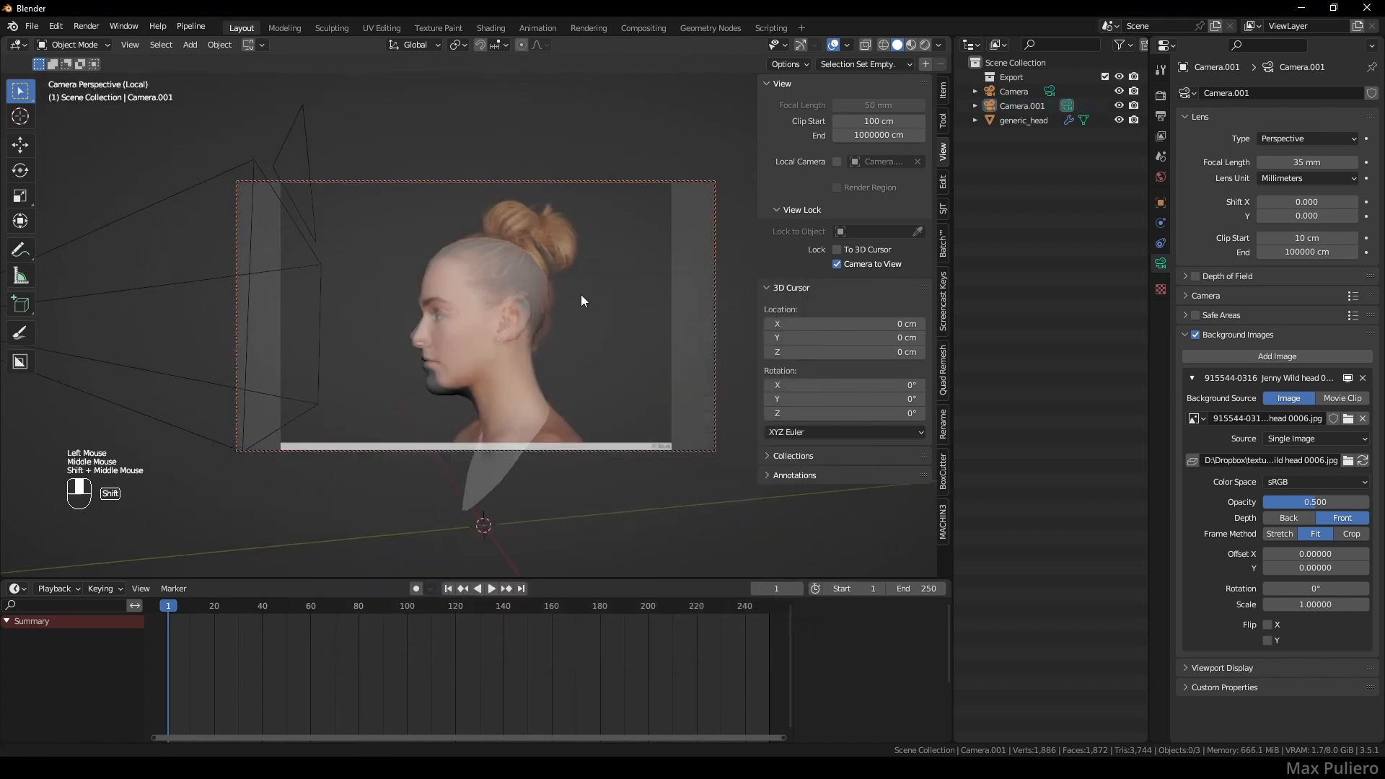
- Duplicate the second camera, make it active, and frame the head at a three-quarter angle
shift+middle_drag(578, 289, 585, 364)
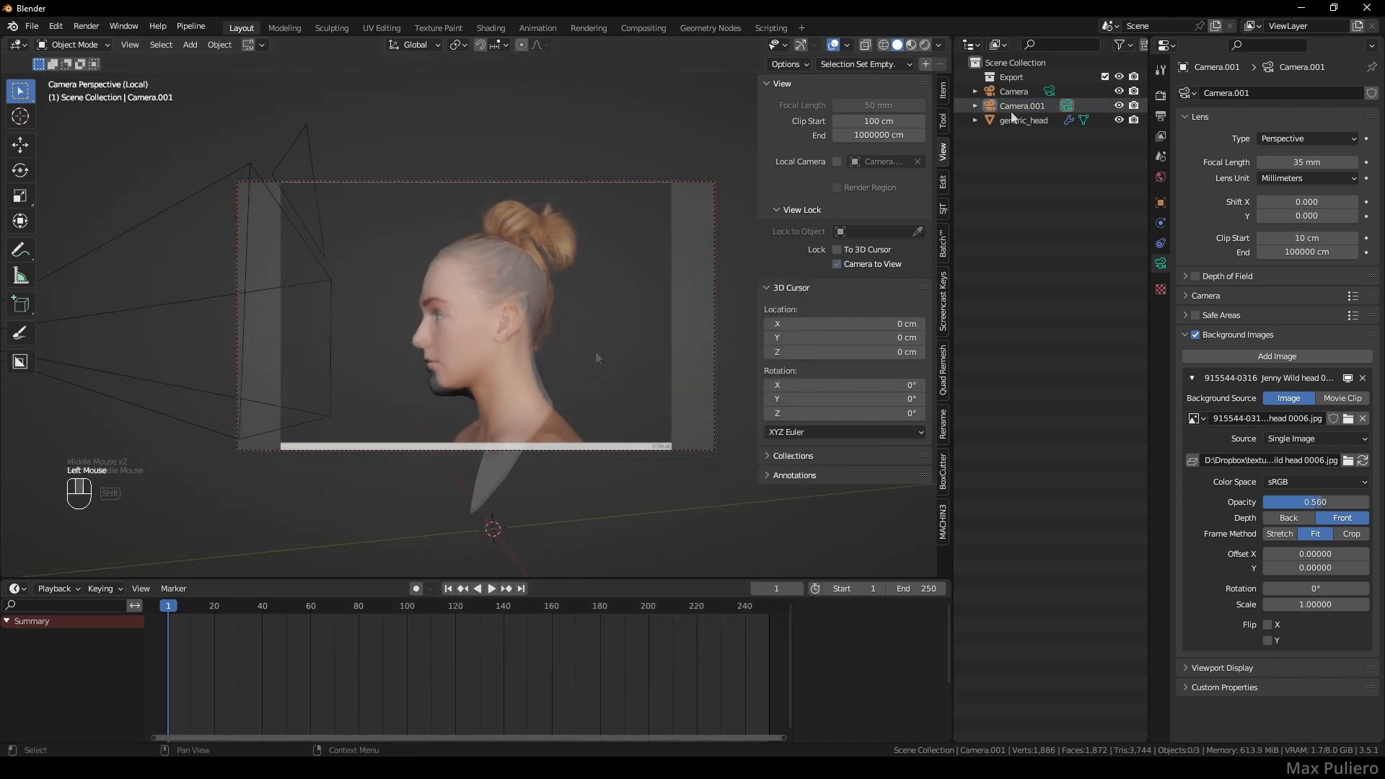
click(1011, 108)
key(shift+d)
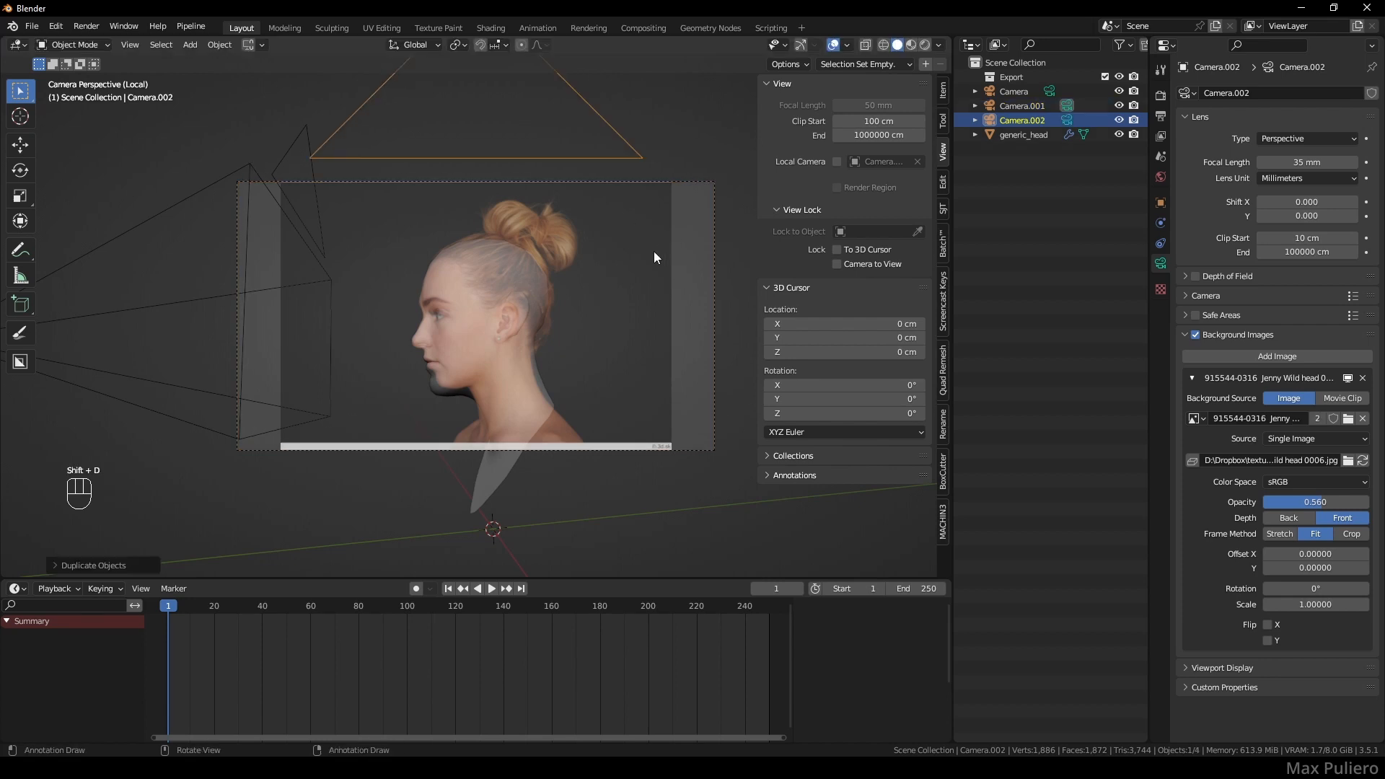
key(ctrl+KP_0)
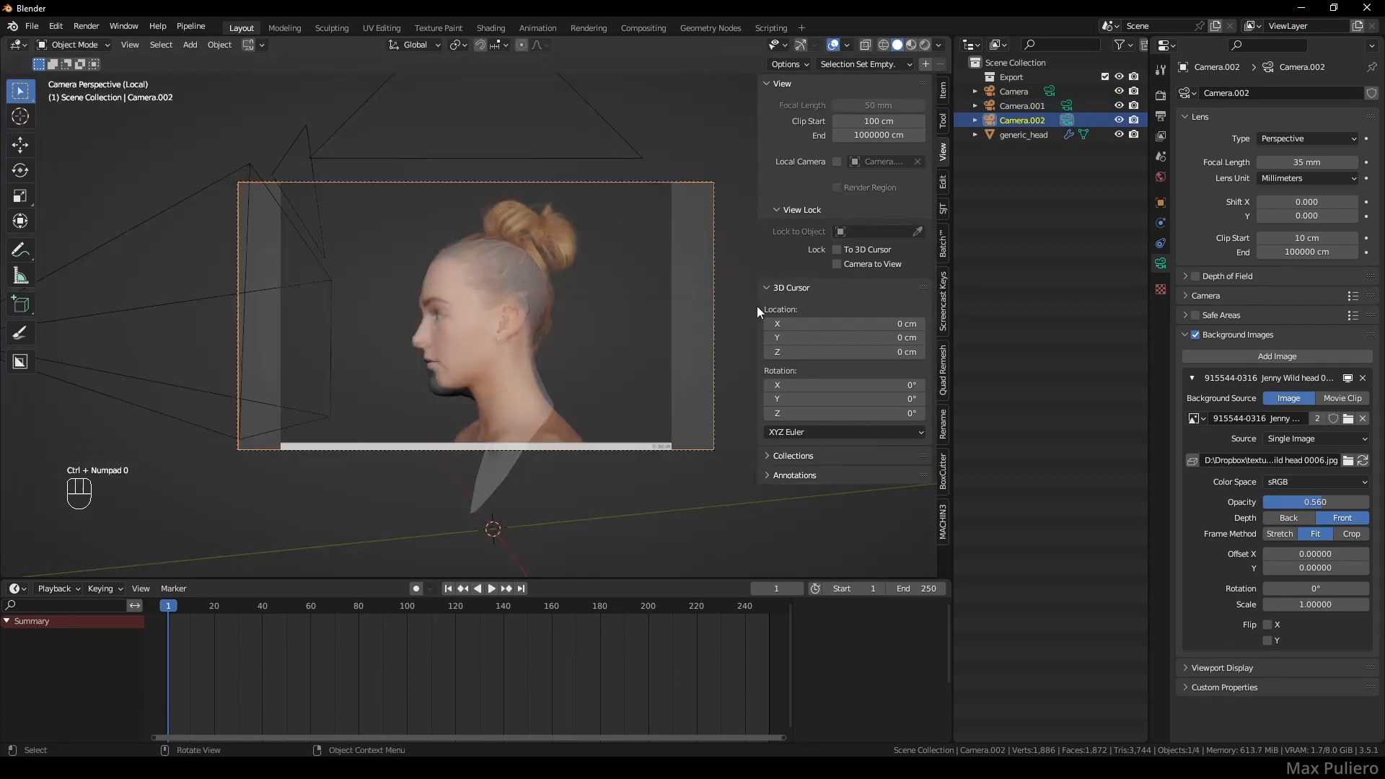
middle_drag(698, 303, 570, 332)
middle_drag(570, 331, 621, 339)
shift+middle_drag(519, 347, 570, 317)
middle_drag(570, 317, 634, 357)
- Load the three-quarter photo head 0014.jpg as background, align the head, and set opacity 0.601
click(1348, 418)
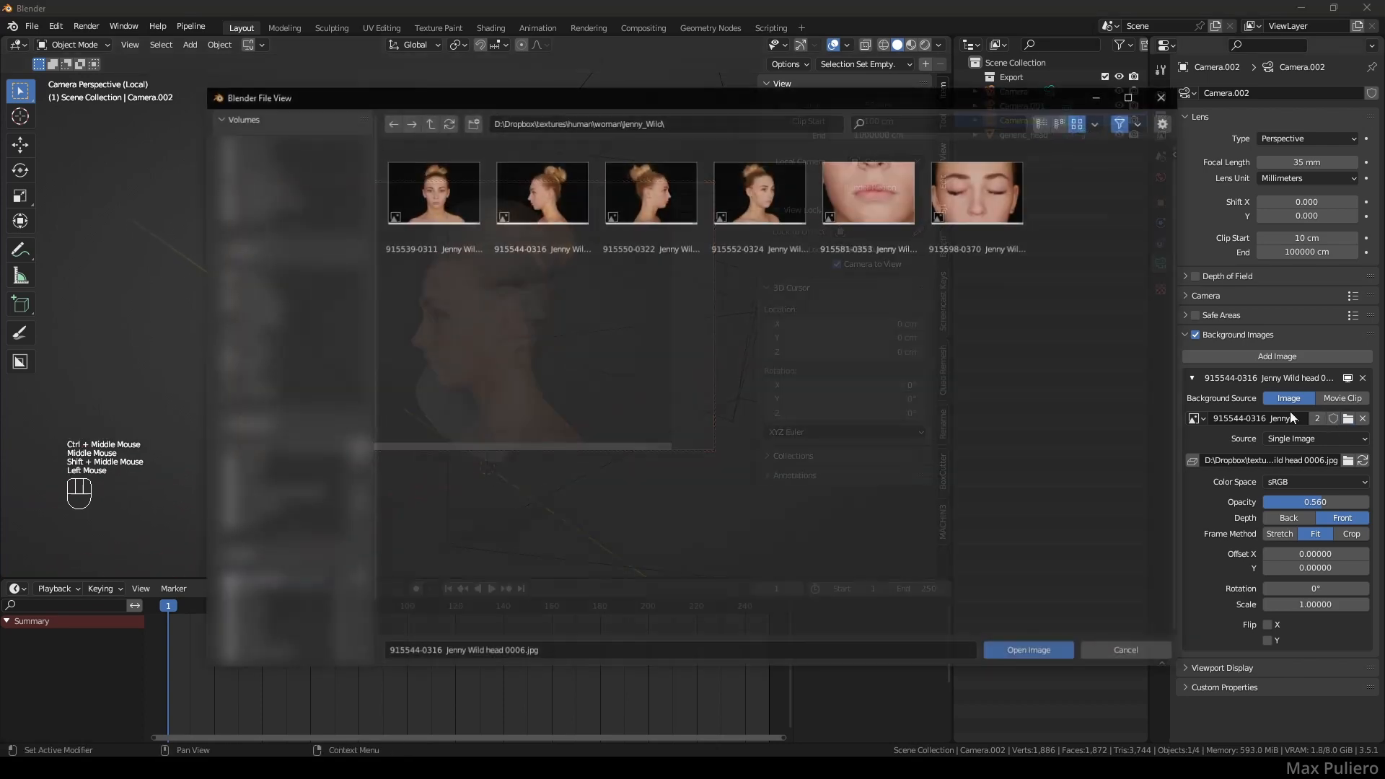
click(748, 228)
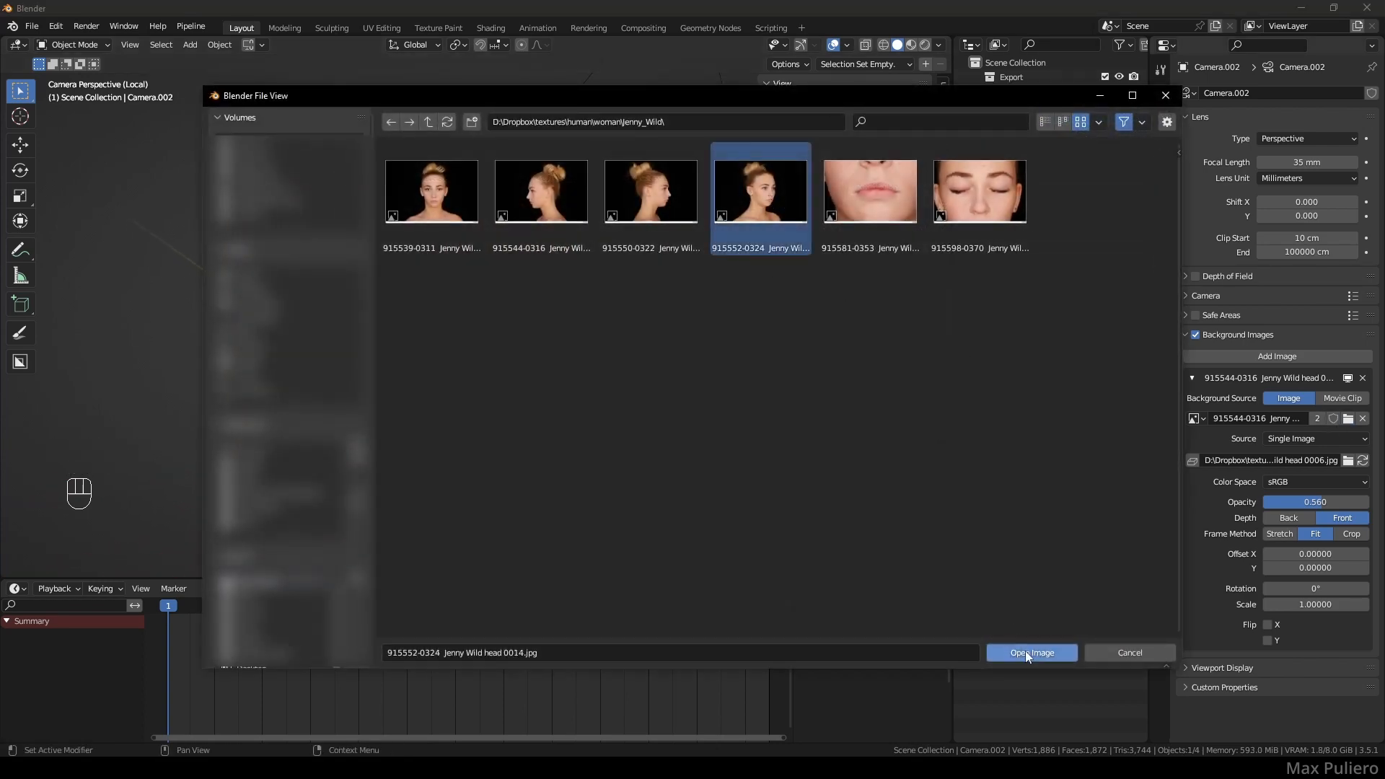
click(1029, 651)
middle_drag(623, 361, 614, 321)
ctrl+middle_drag(578, 326, 557, 346)
drag(1316, 502, 1327, 501)
shift+middle_drag(569, 344, 569, 308)
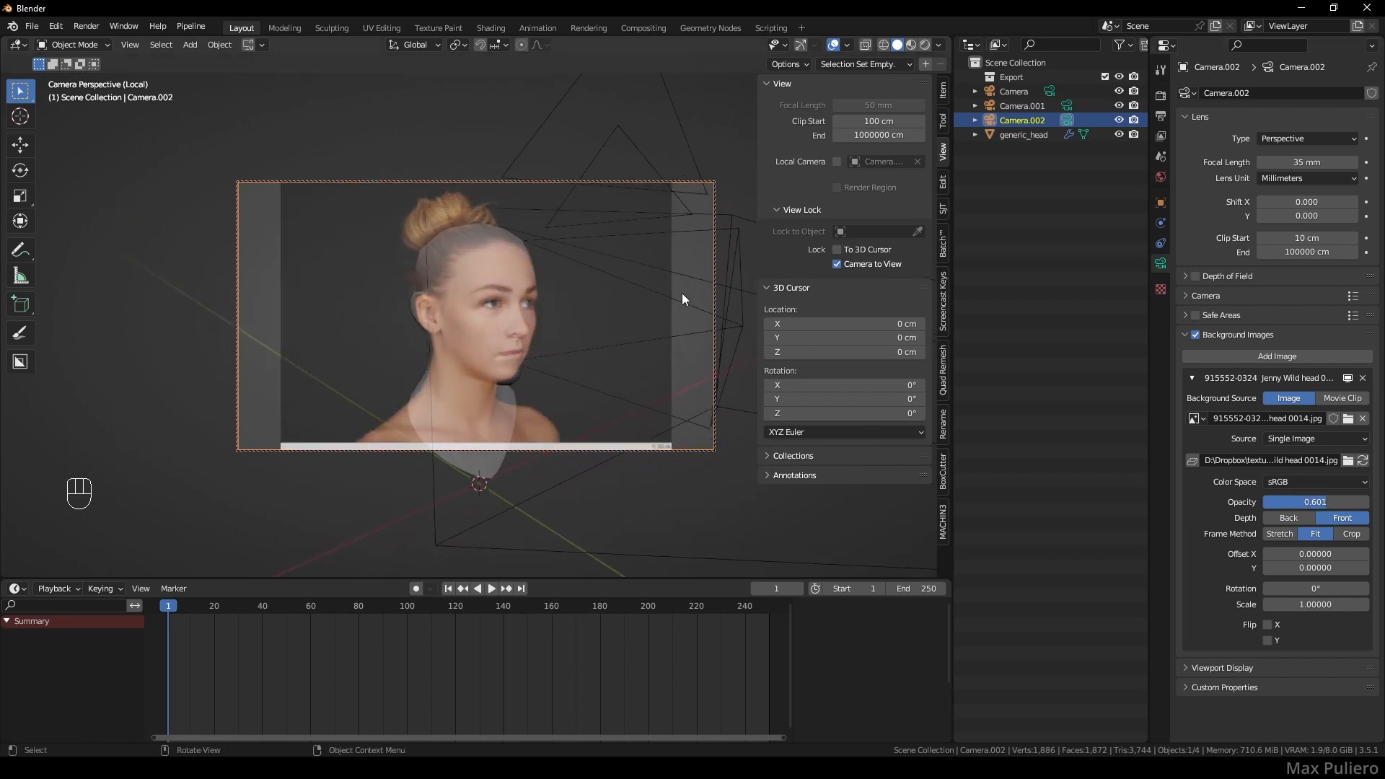
- Turn off Camera to View and select all three cameras
scroll(682, 293, up, 1)
click(837, 265)
click(1015, 93)
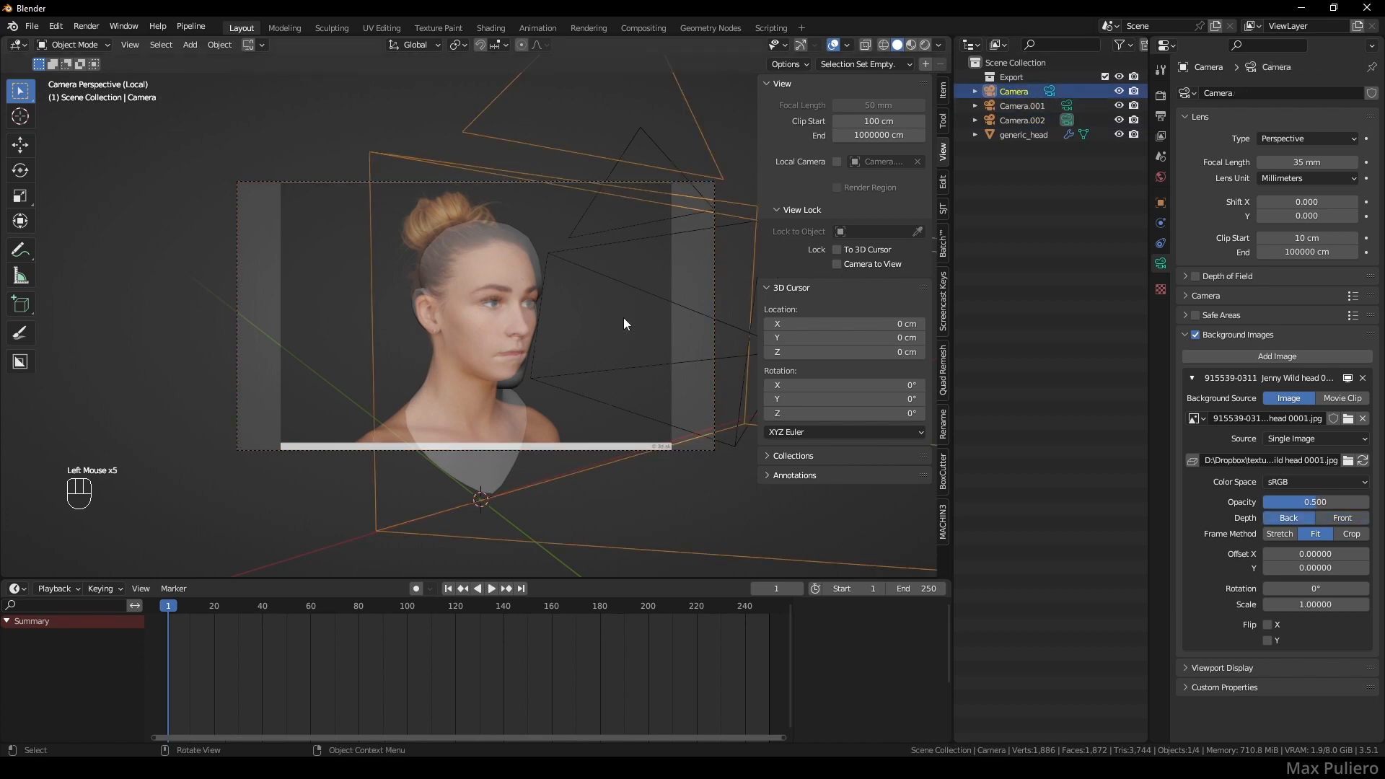
mouse_move(619, 313)
middle_down()
mouse_move(606, 300)
mouse_move(604, 333)
middle_up()
ctrl+middle_drag(602, 249, 597, 296)
shift+middle_drag(593, 300, 566, 269)
middle_drag(563, 271, 470, 309)
shift+click(470, 309)
shift+click(599, 253)
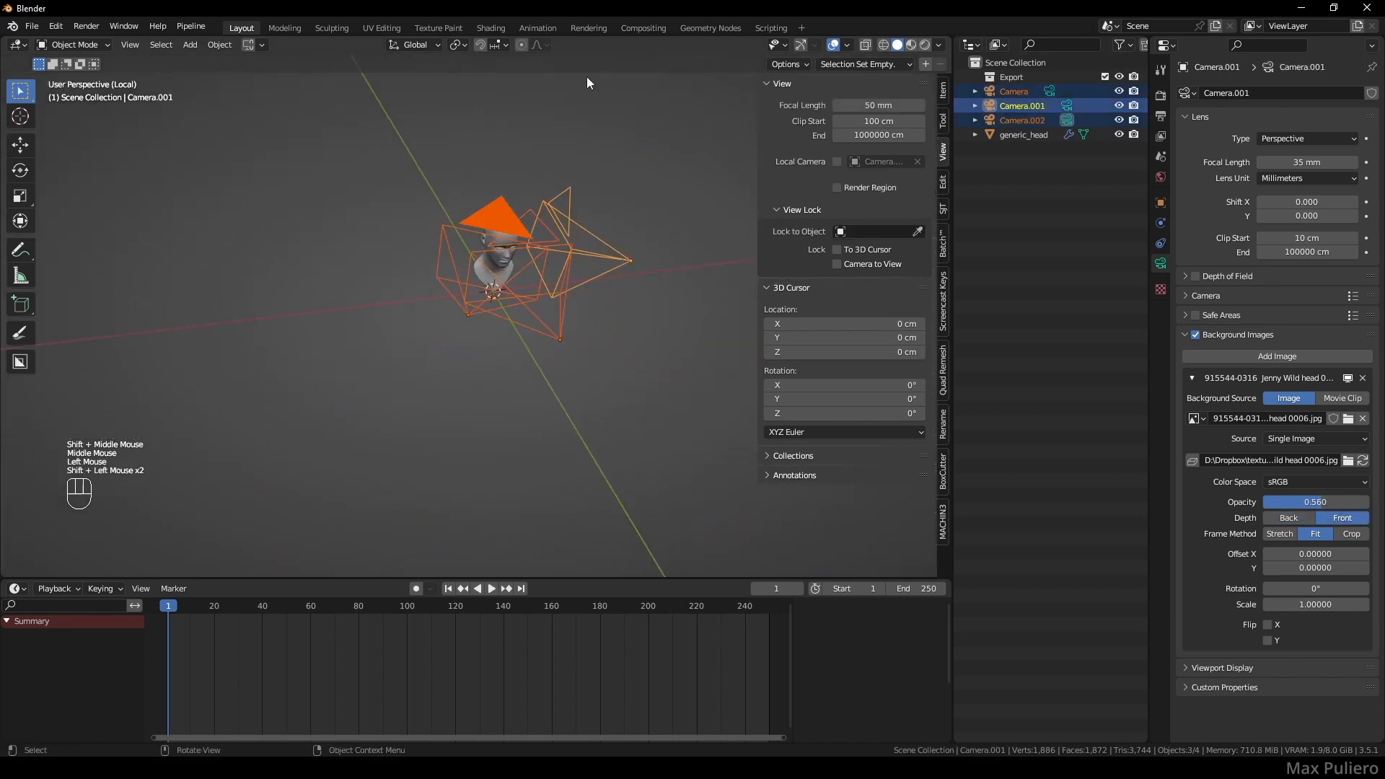
- Set Pivot Point to Individual Origins and scale the cameras to about 0.52
click(457, 45)
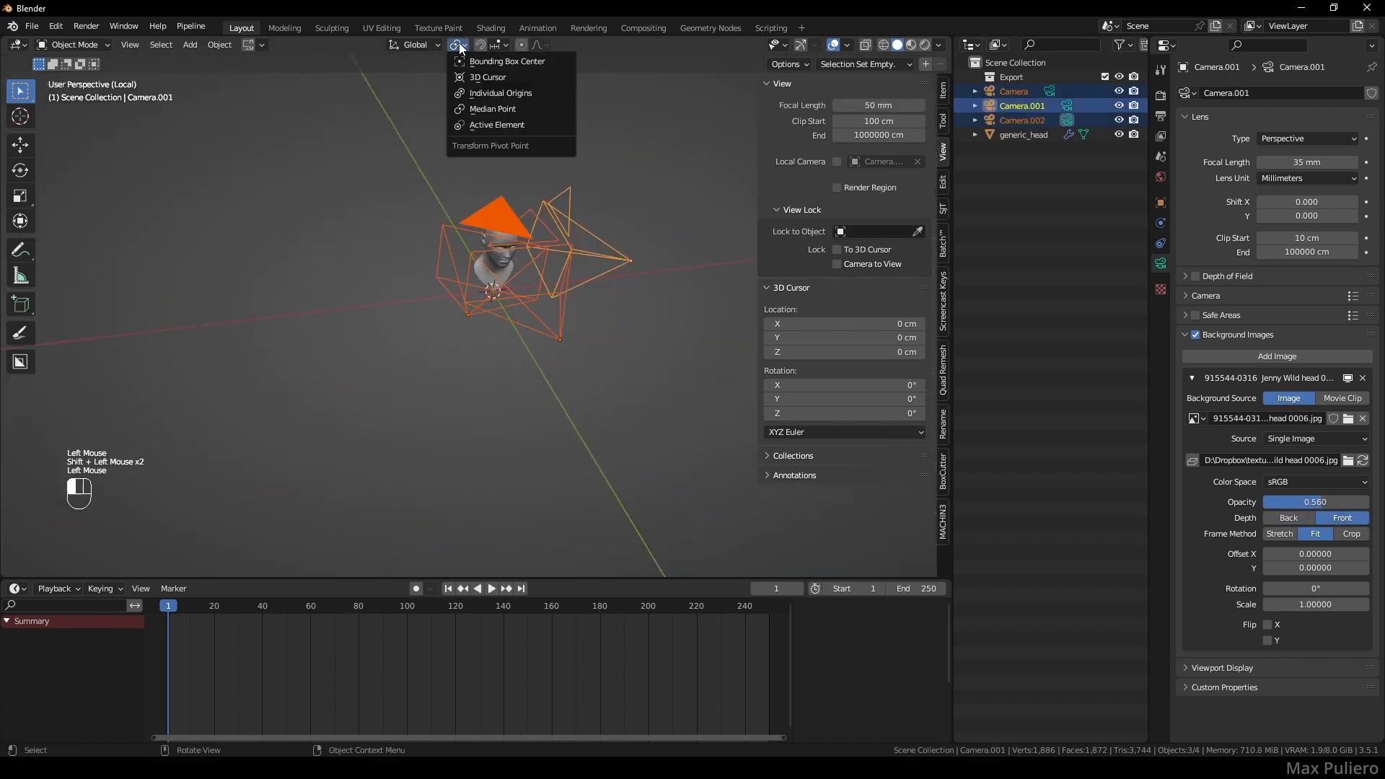
click(489, 97)
key(s)
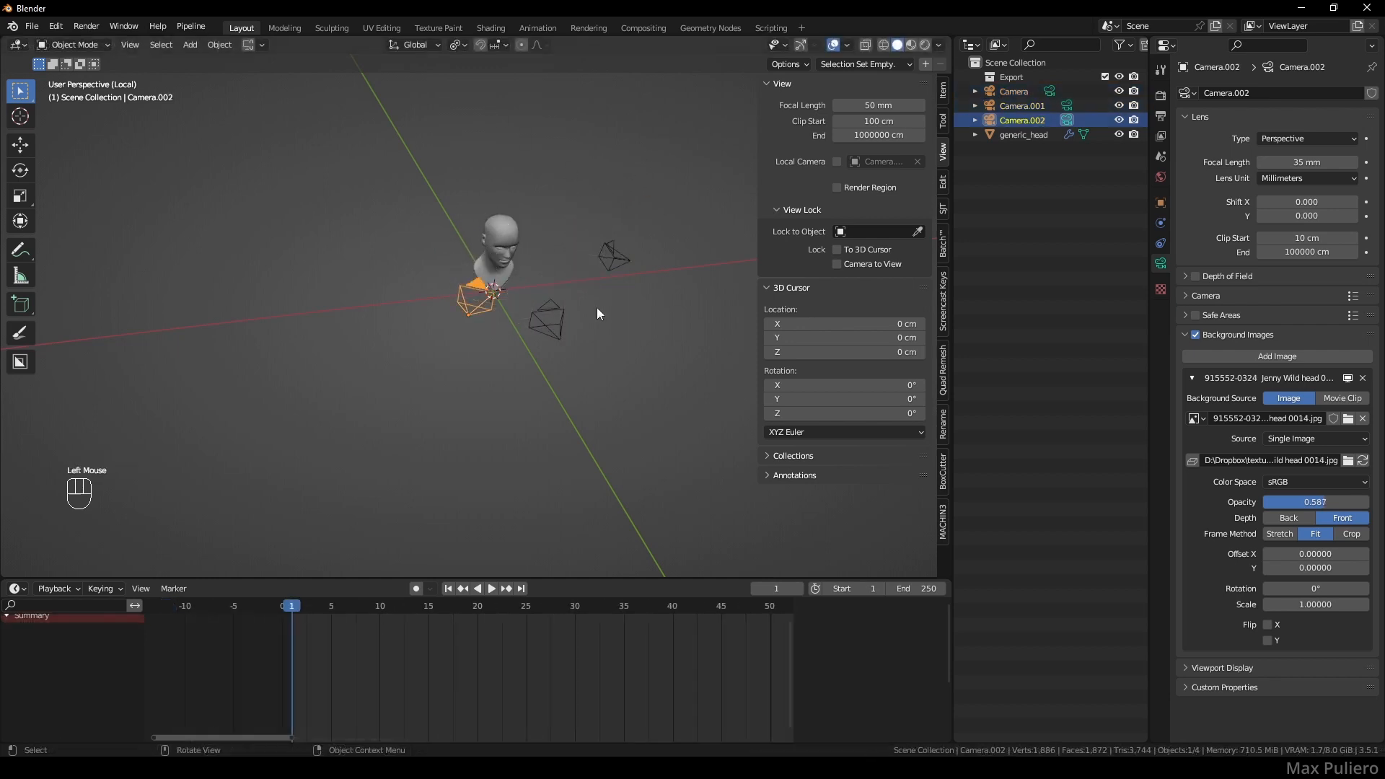
shift+middle_drag(578, 345, 558, 361)
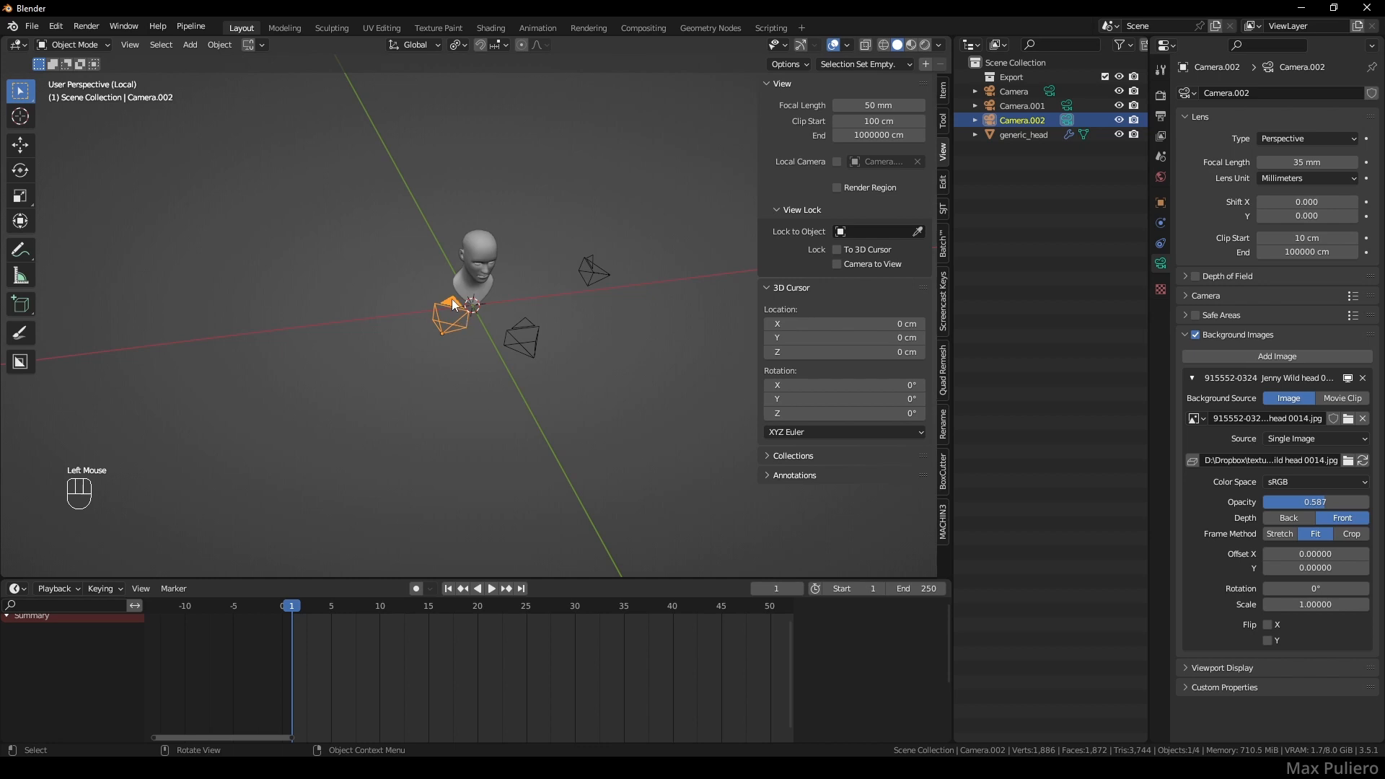
- Bind Camera.002 to a marker on frame 1, Camera to frame 2, and Camera.001 to frame 3
middle_drag(320, 666, 321, 669)
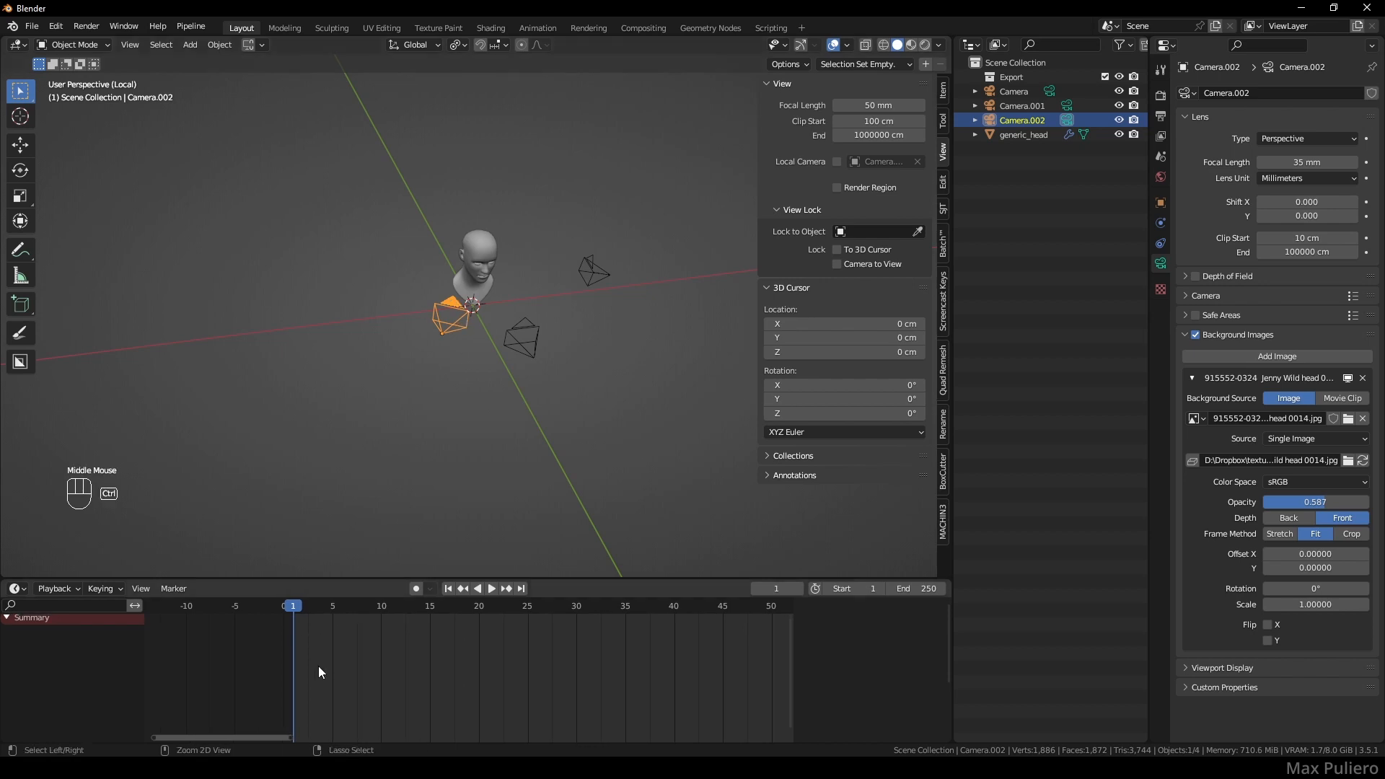
key(ctrl+b)
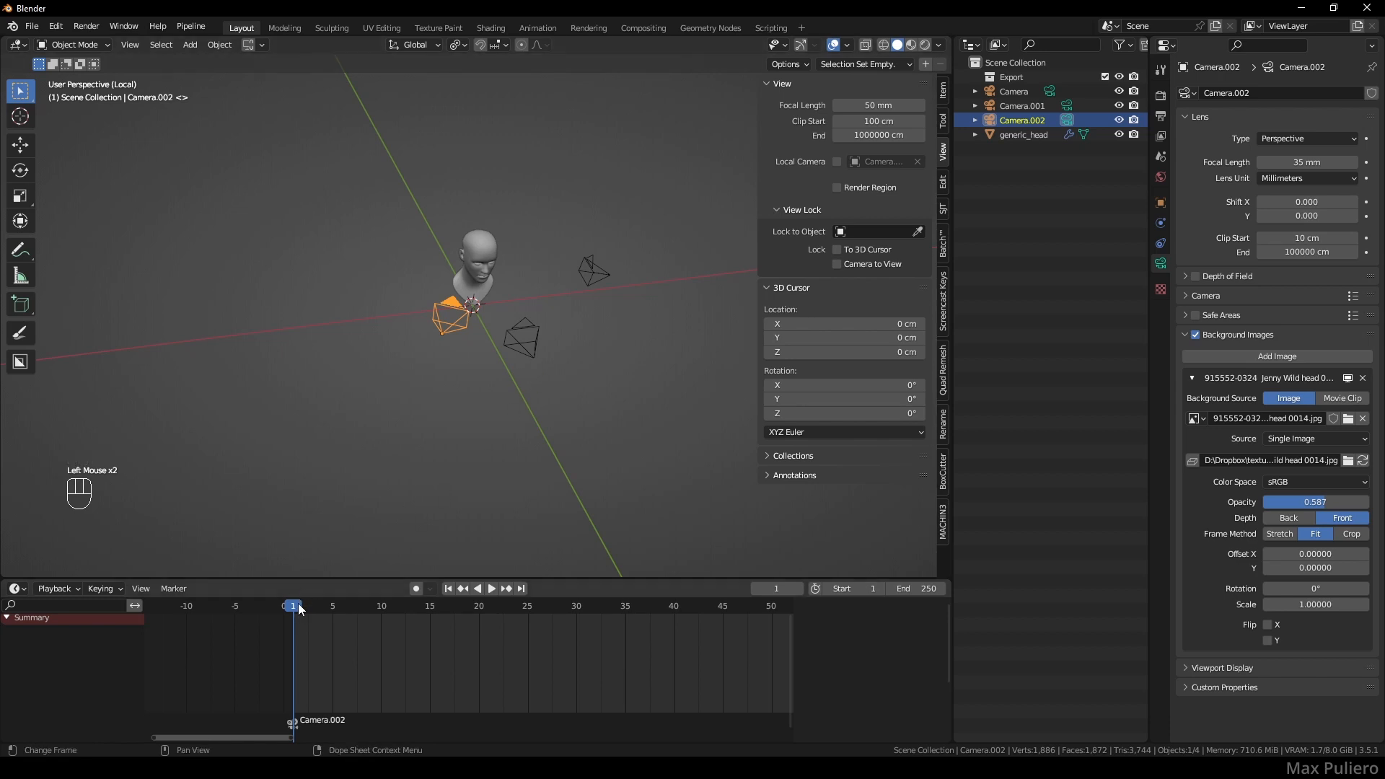
drag(301, 604, 301, 605)
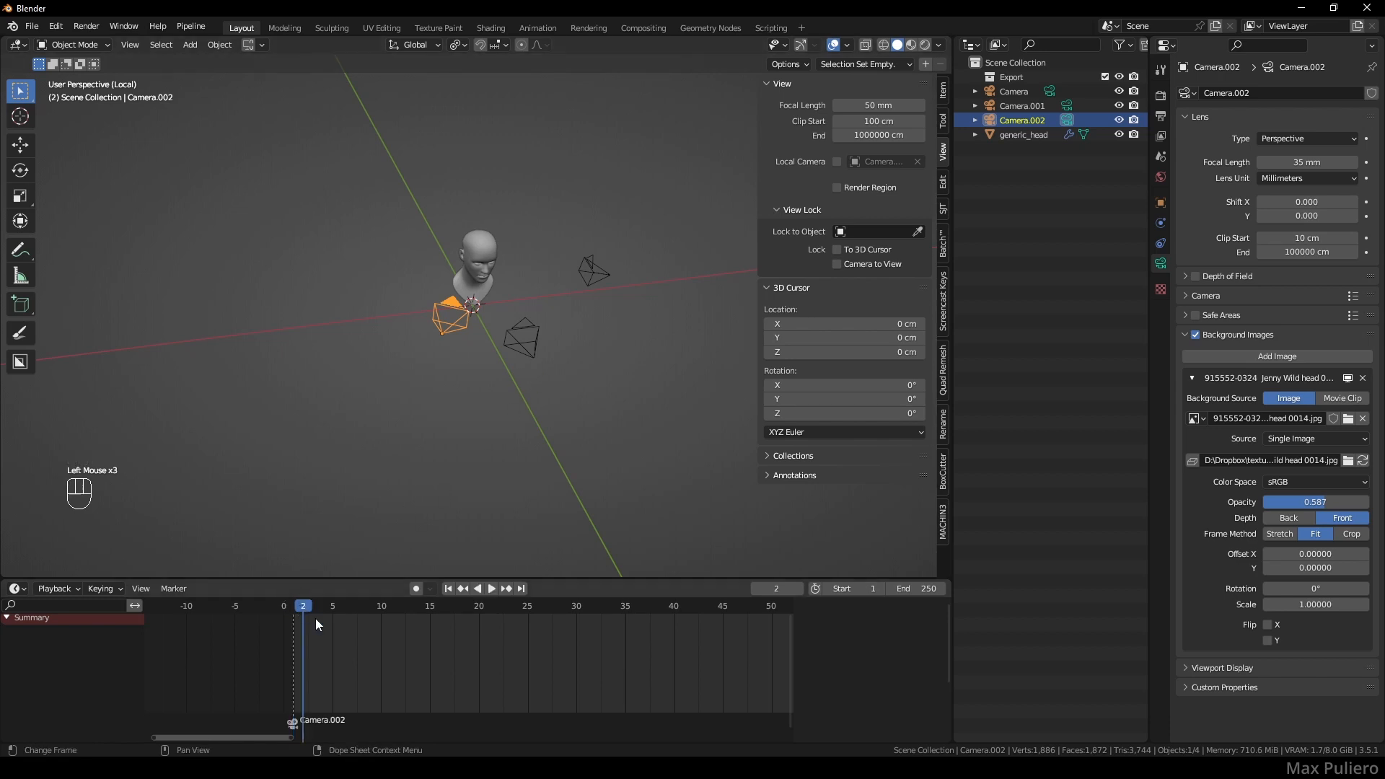
click(525, 350)
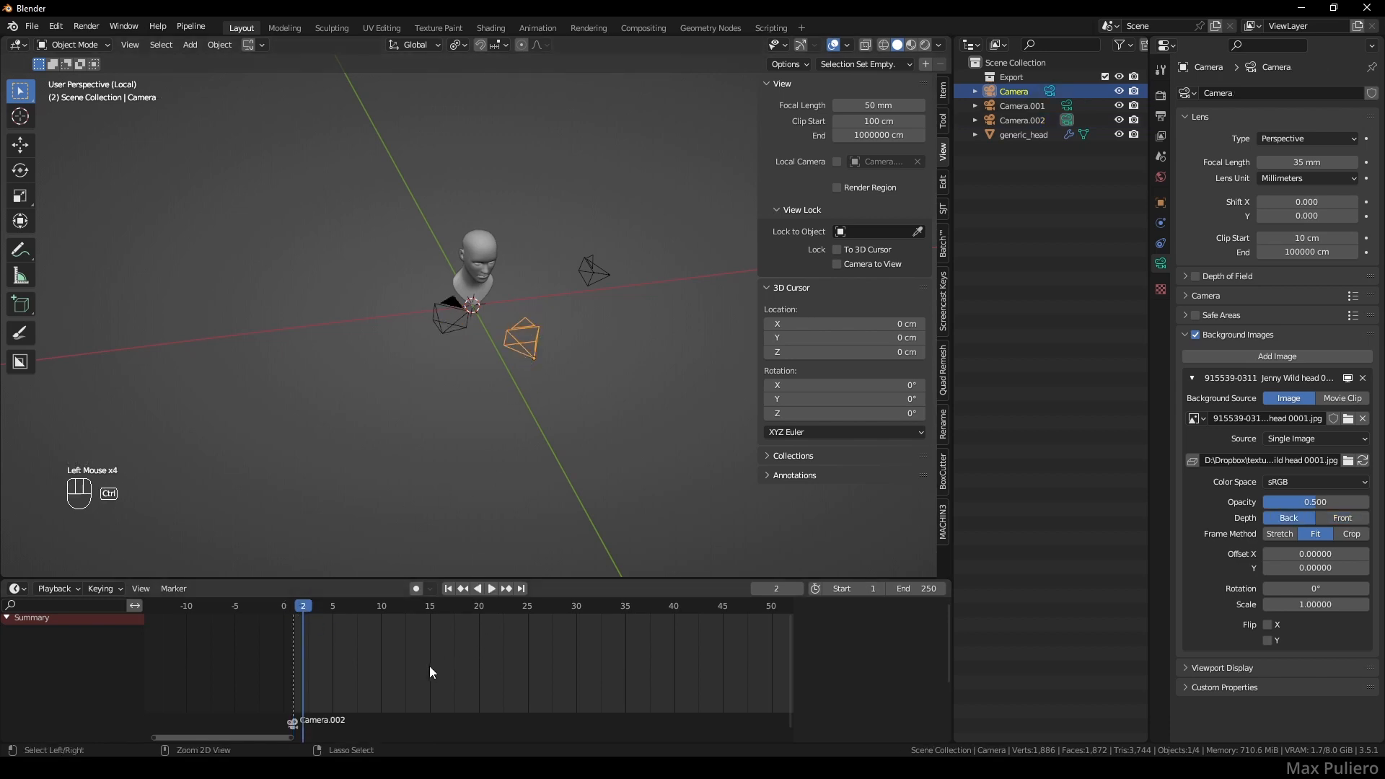
key(ctrl+b)
click(585, 273)
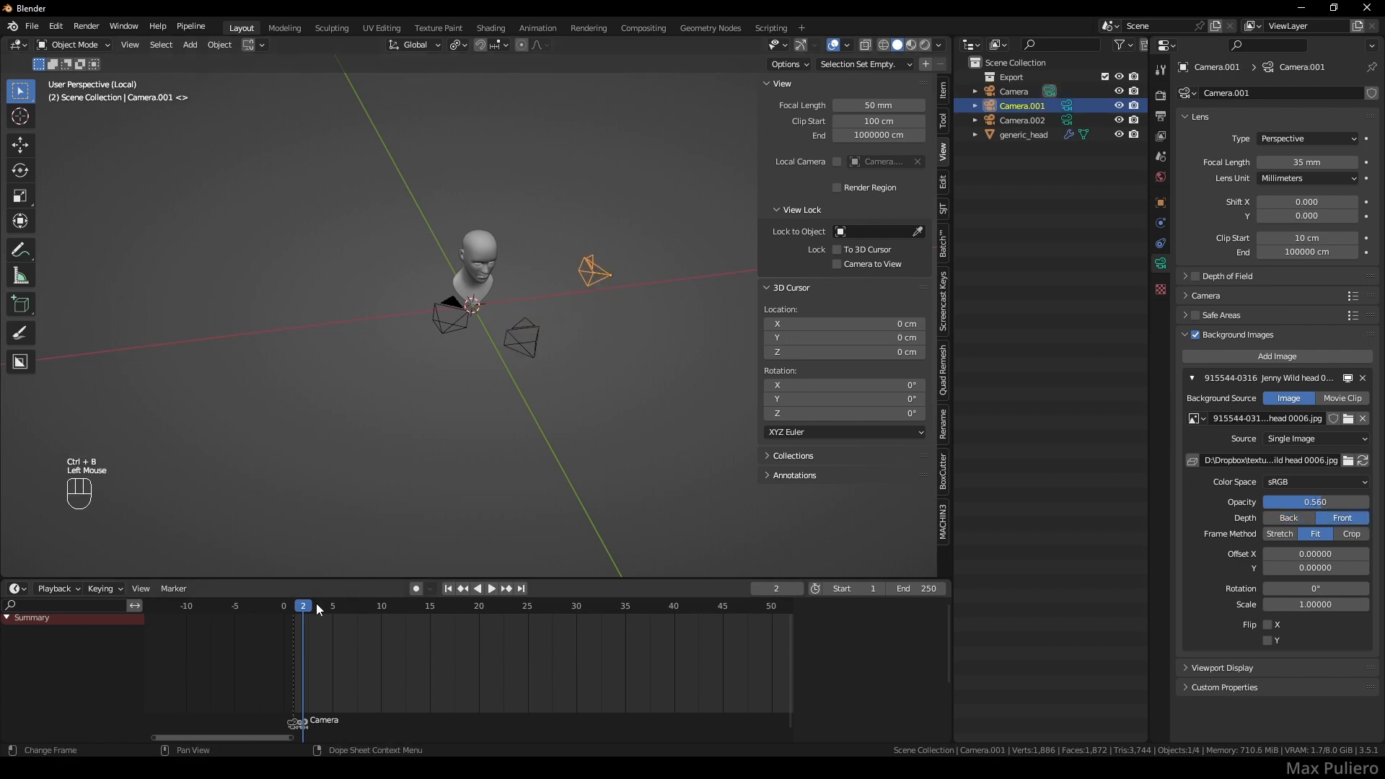
drag(311, 608, 311, 607)
key(ctrl+b)
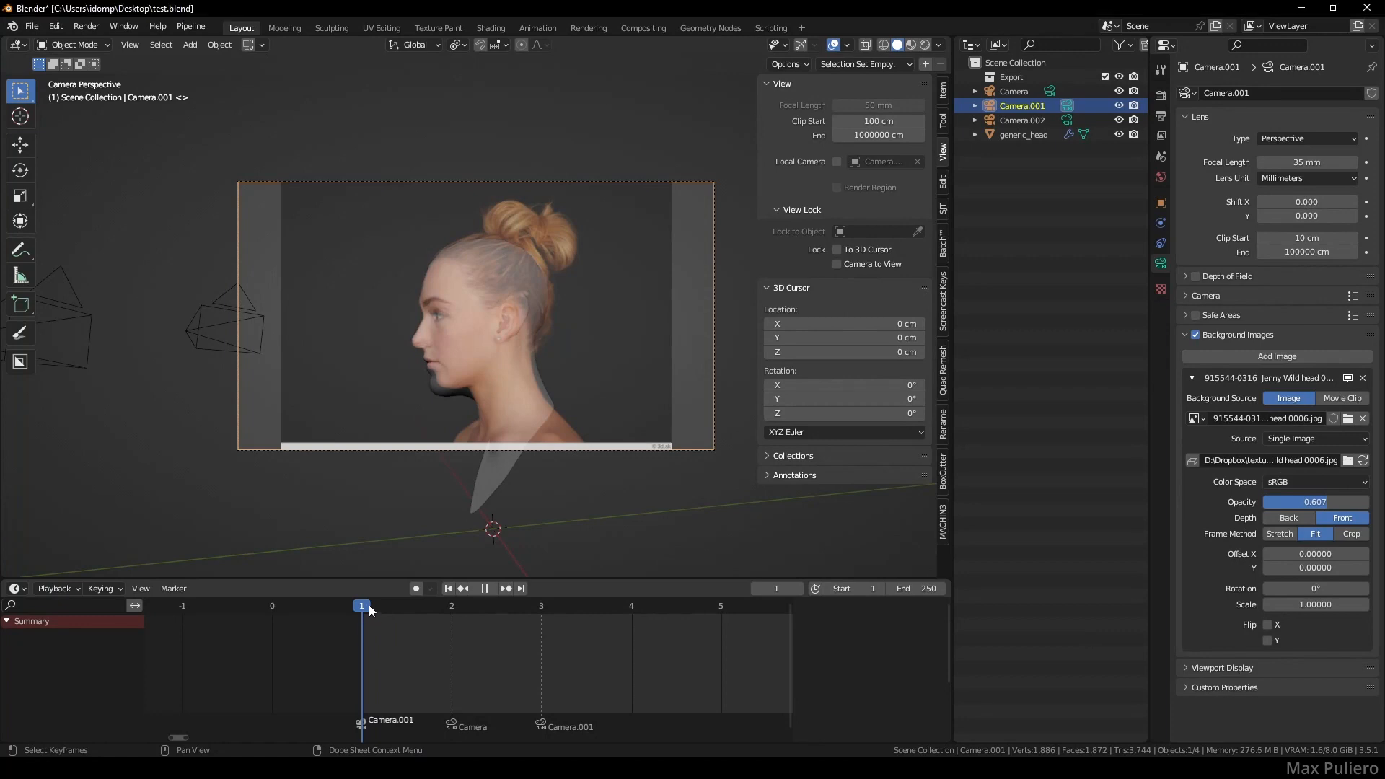
- Step through frames 1–3 to check the camera switching, ending on the frontal camera at frame 2
mouse_move(369, 605)
mouse_down()
mouse_move(535, 609)
mouse_move(370, 609)
mouse_up()
click(443, 531)
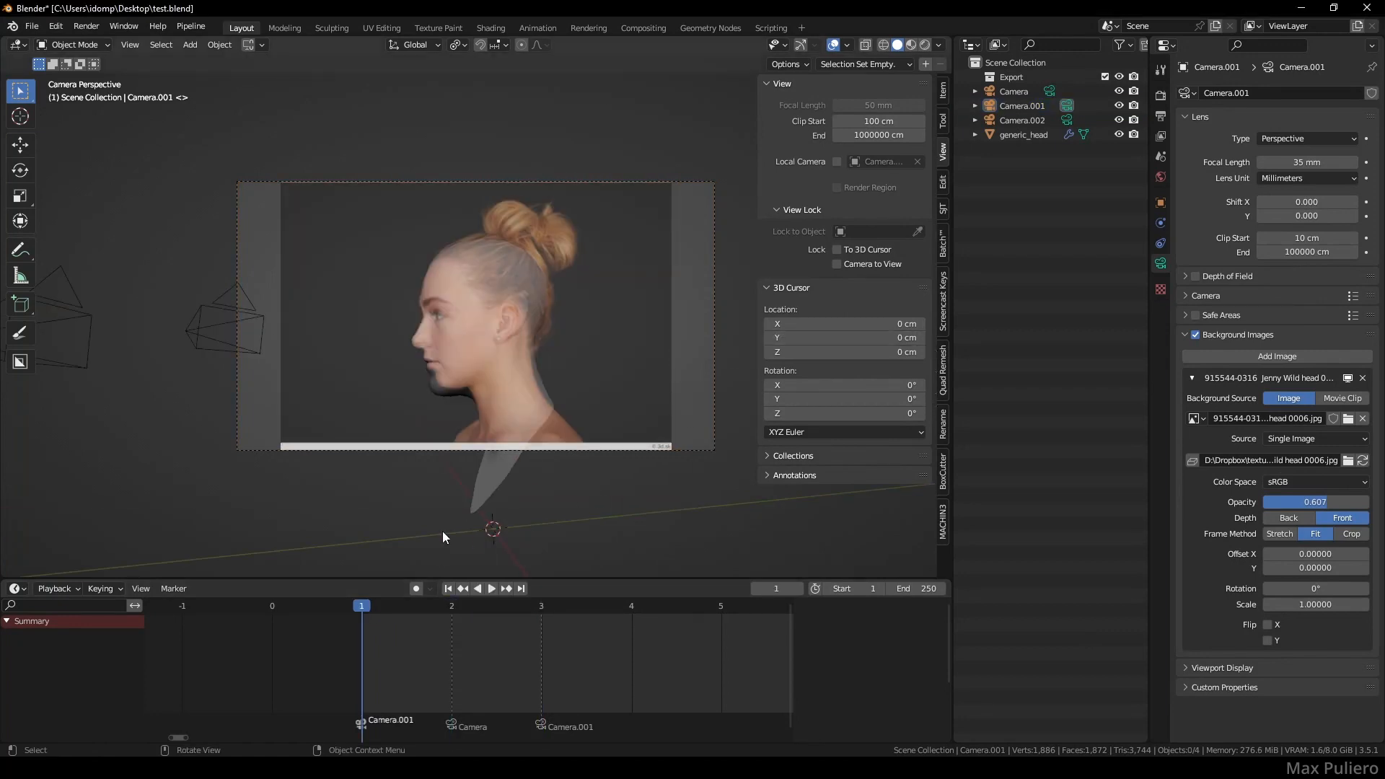
key(Right)
key(Right)
key(Left)
key(Left)
key(Right)
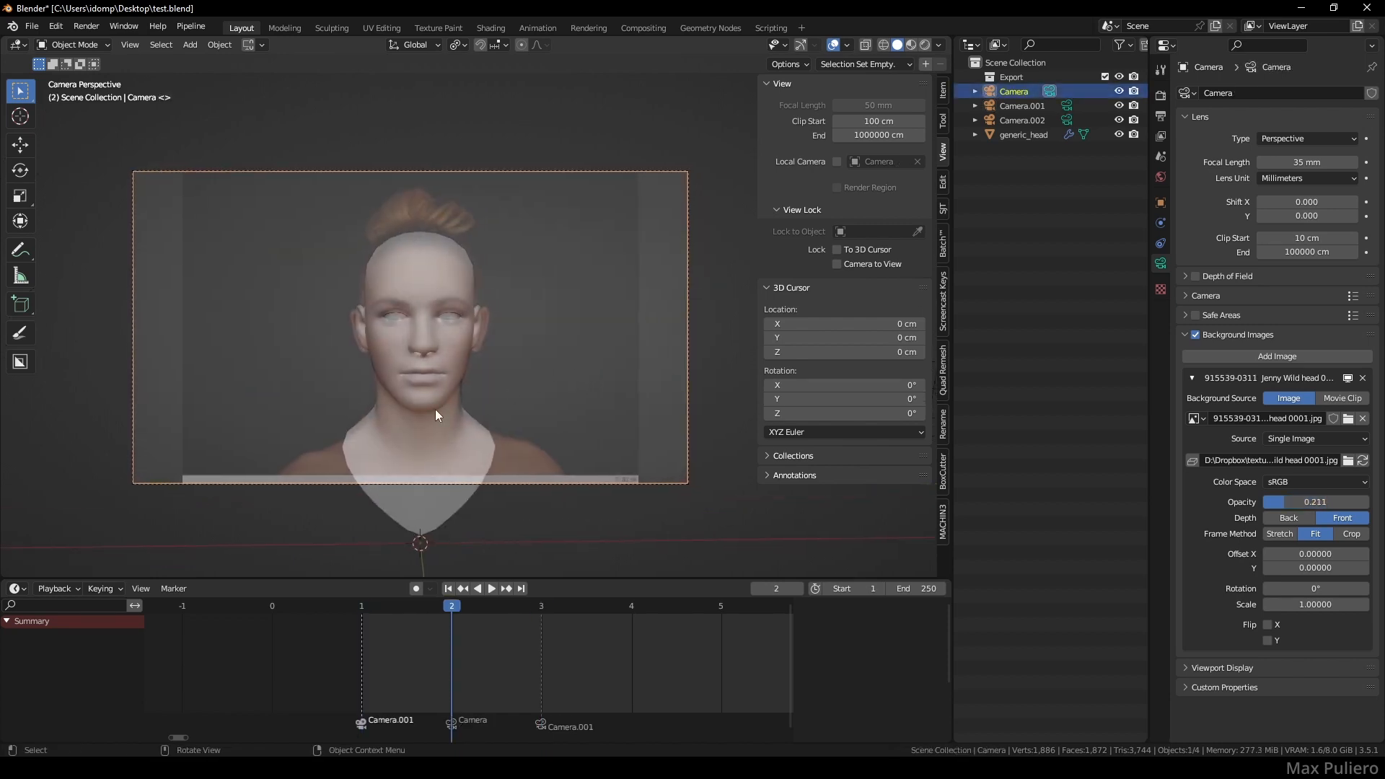
- Put generic_head into Sculpt Mode and choose the Grab brush
click(441, 409)
key(ctrl+Tab)
scroll(441, 412, up, 3)
key(f)
click(609, 448)
- Enlarge the Grab brush to 247 px and pull the head outline to match the frontal photo
key(g)
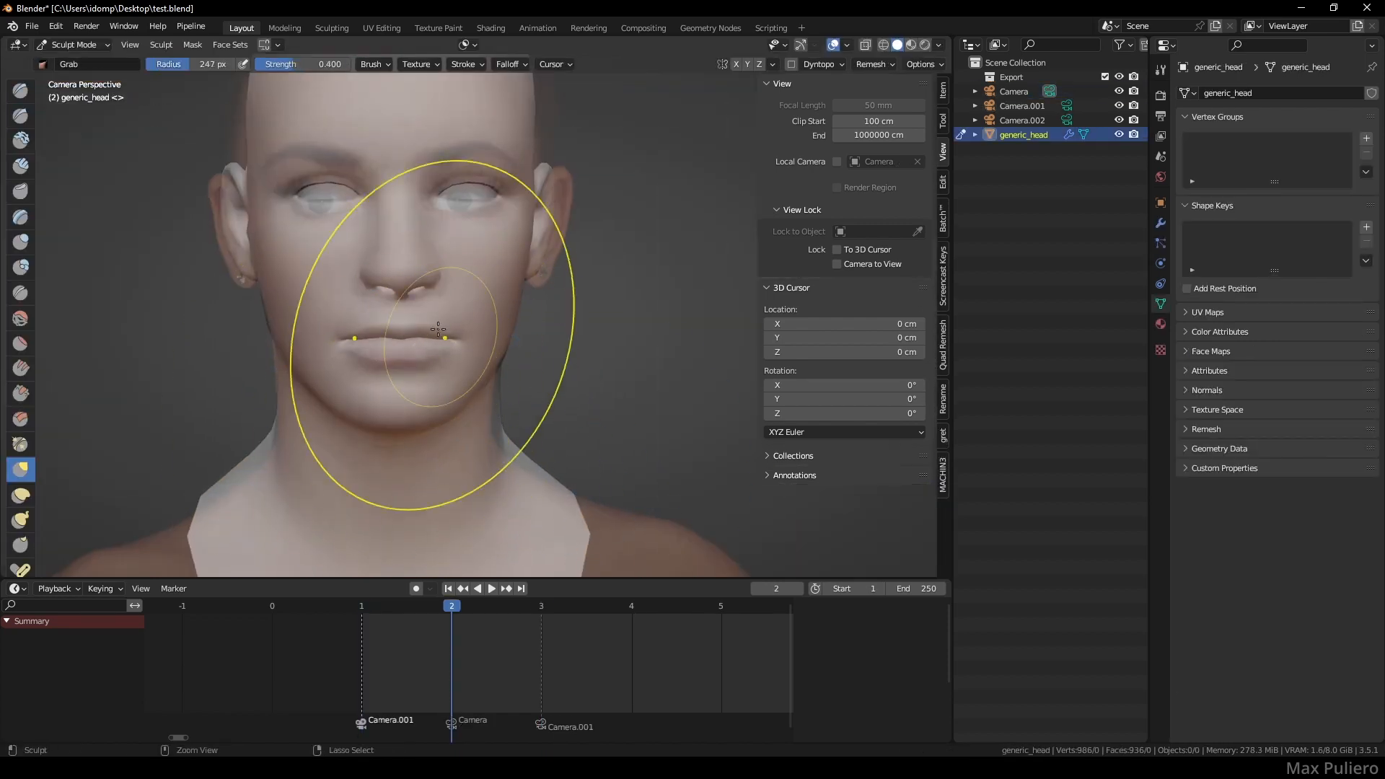
scroll(441, 331, up, 4)
scroll(462, 344, up, 5)
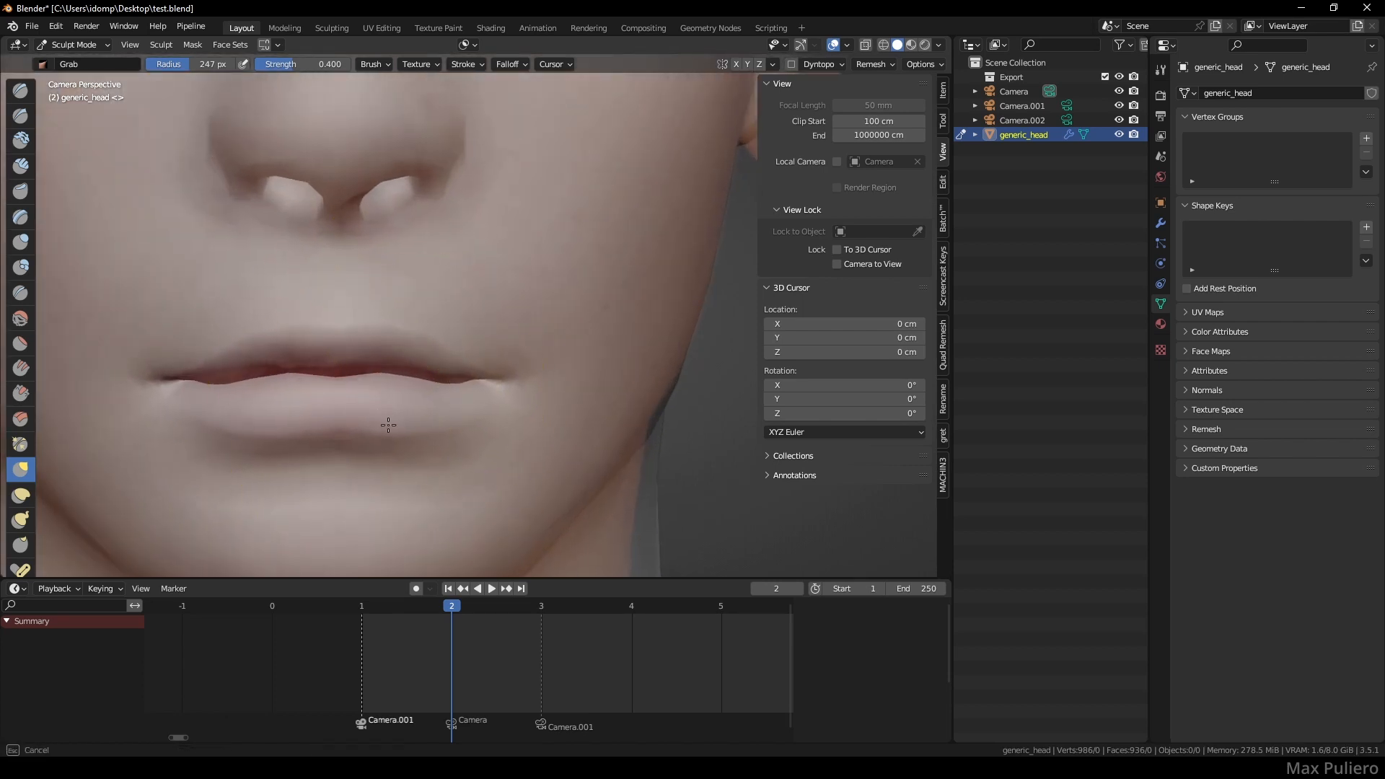
scroll(467, 381, down, 4)
scroll(542, 387, up, 6)
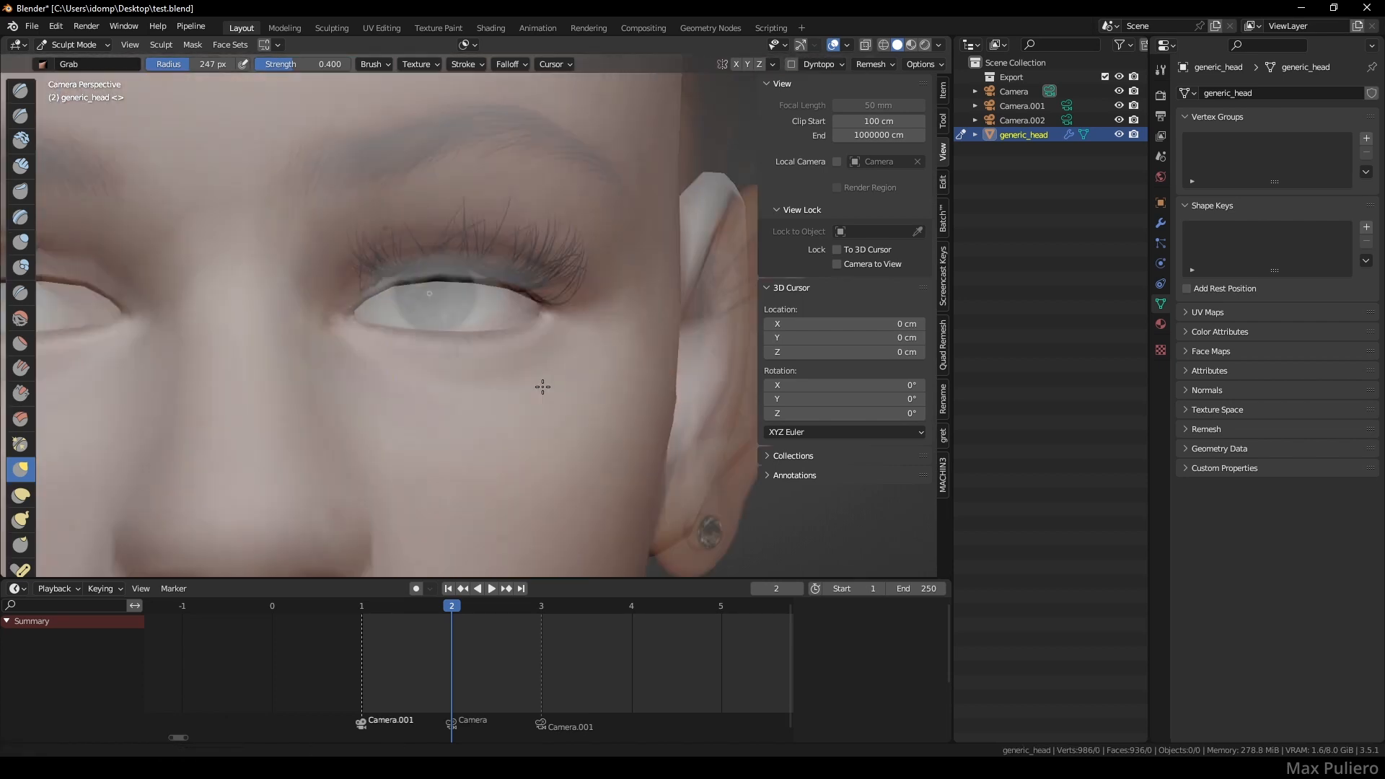
scroll(247, 324, up, 2)
shift+scroll(503, 278, up, 3)
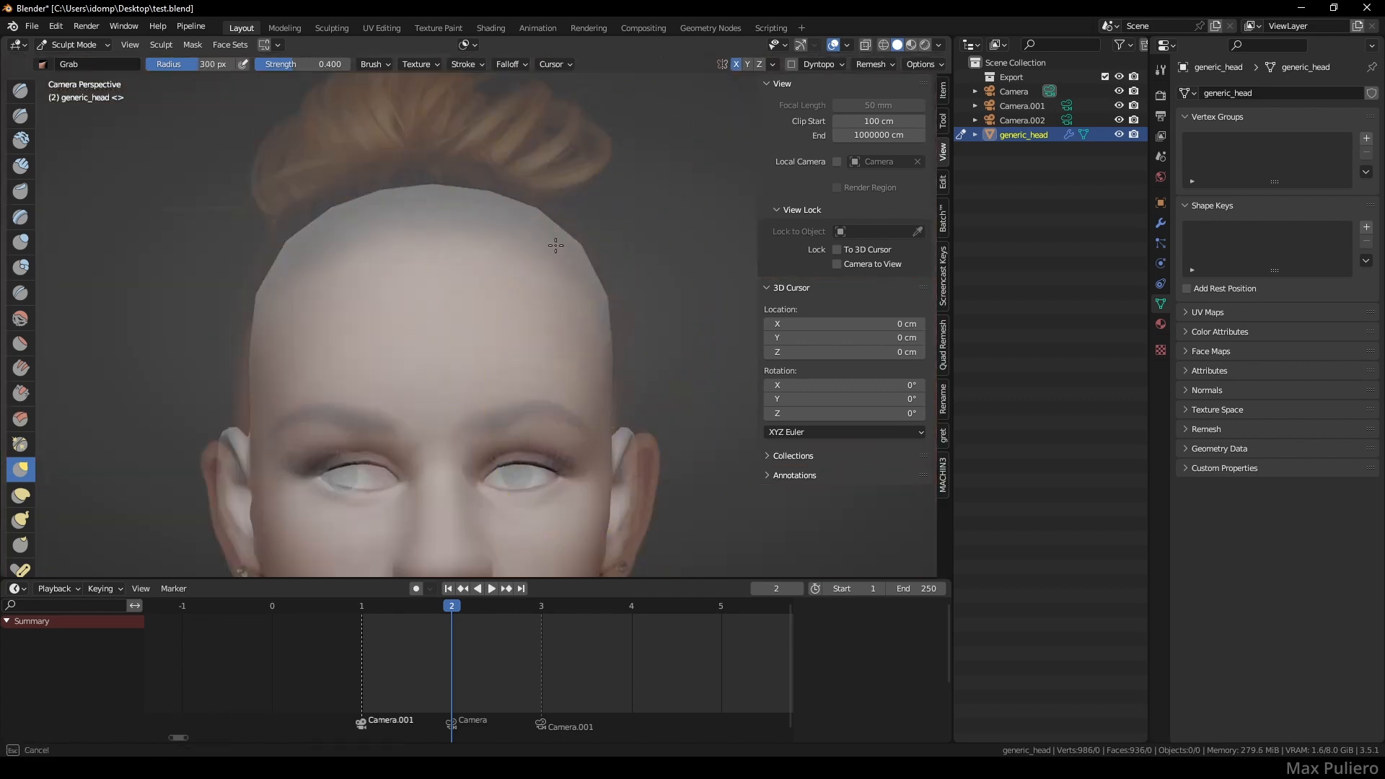
drag(555, 246, 557, 232)
- Enlarge the brush to 356 px and pull the neck outline to match the photo
key(f)
click(596, 348)
shift+middle_drag(642, 505, 599, 209)
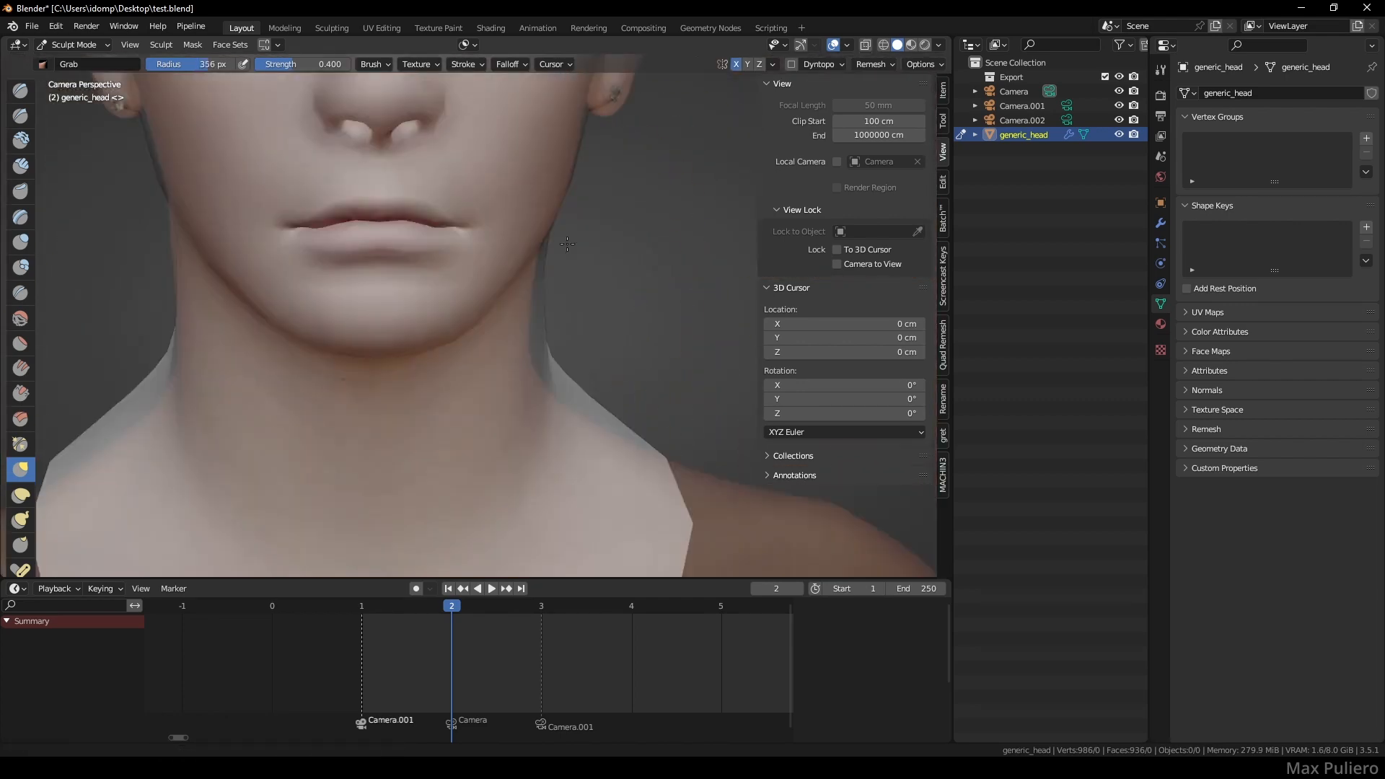
scroll(613, 426, down, 1)
drag(606, 404, 593, 409)
- Reshape the nose and nostrils to match the frontal reference
scroll(577, 324, up, 2)
mouse_move(562, 238)
shift+middle_down()
mouse_move(498, 447)
mouse_move(581, 541)
shift+middle_up()
scroll(505, 325, up, 1)
shift+middle_drag(473, 415, 485, 393)
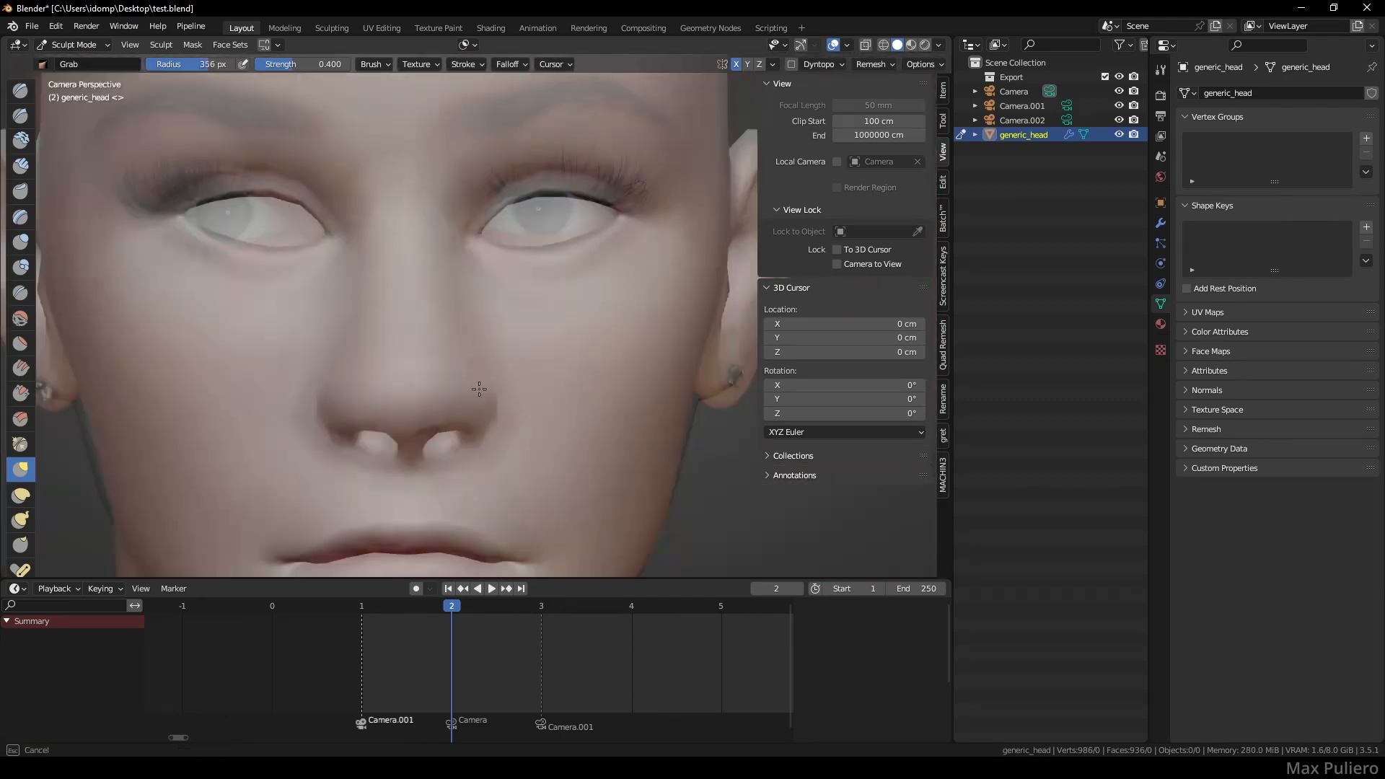
scroll(469, 425, up, 2)
mouse_move(457, 450)
mouse_down()
mouse_move(443, 380)
mouse_move(476, 387)
mouse_up()
scroll(486, 382, up, 3)
shift+middle_drag(491, 389, 526, 302)
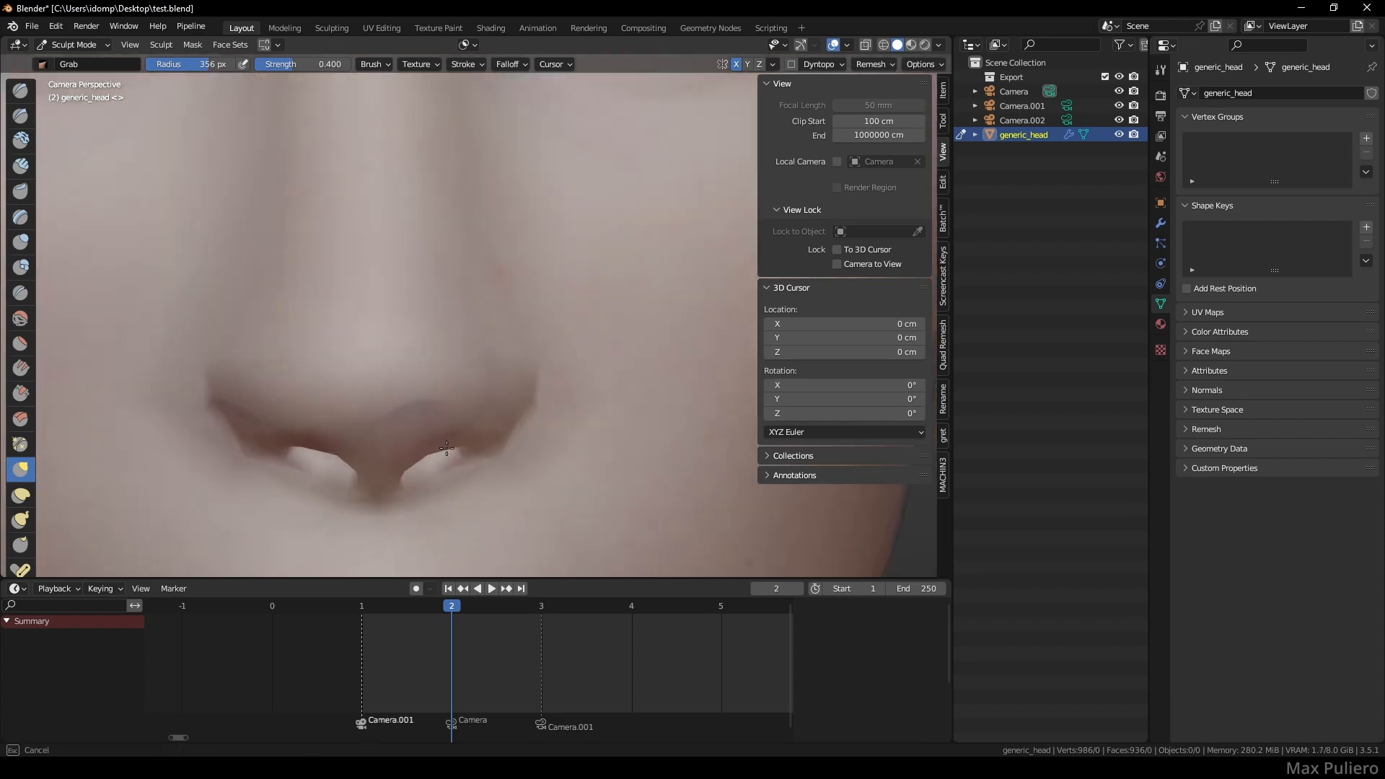
- Adjust the eye shape slightly, then leave Sculpt Mode and frame the whole head
drag(520, 299, 503, 273)
shift+middle_drag(501, 144, 516, 498)
drag(540, 339, 532, 350)
scroll(534, 349, down, 12)
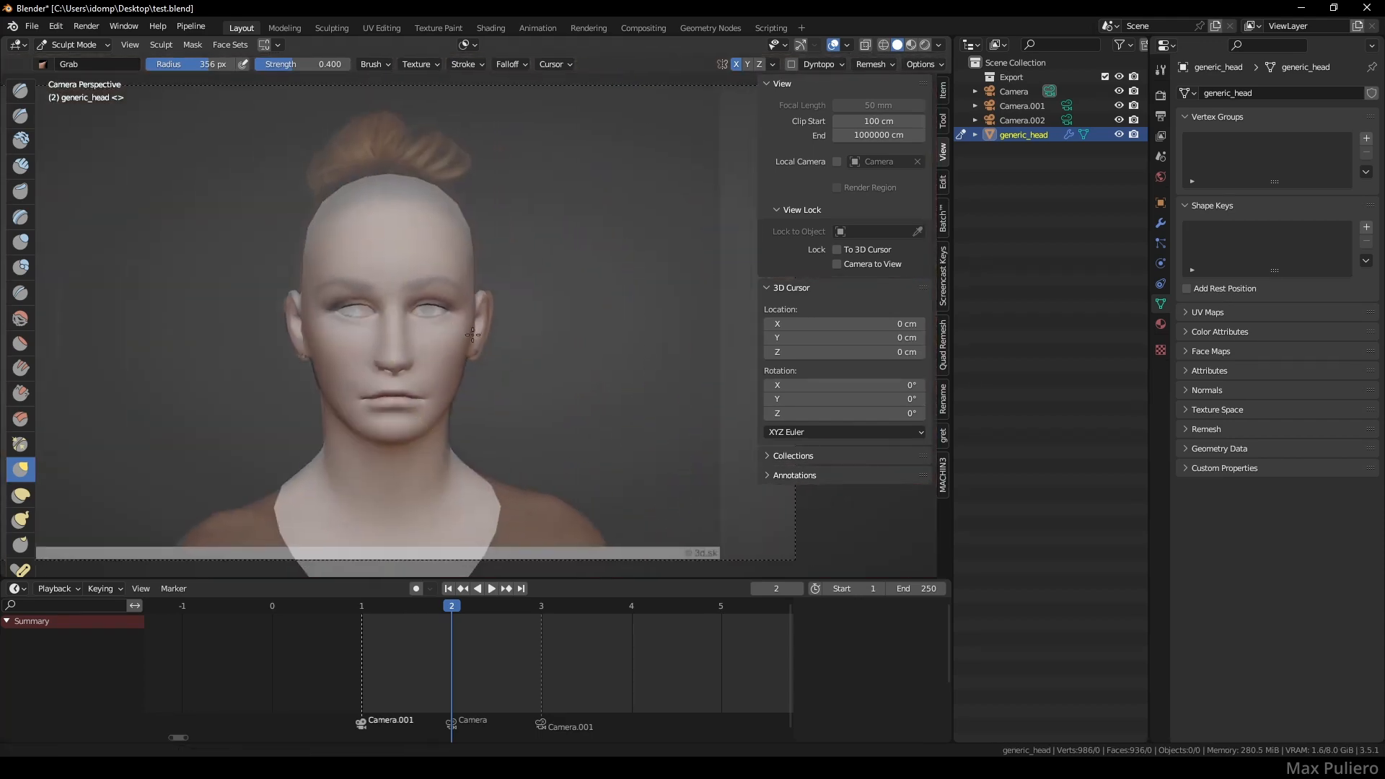
key(ctrl+Tab)
drag(697, 81, 703, 89)
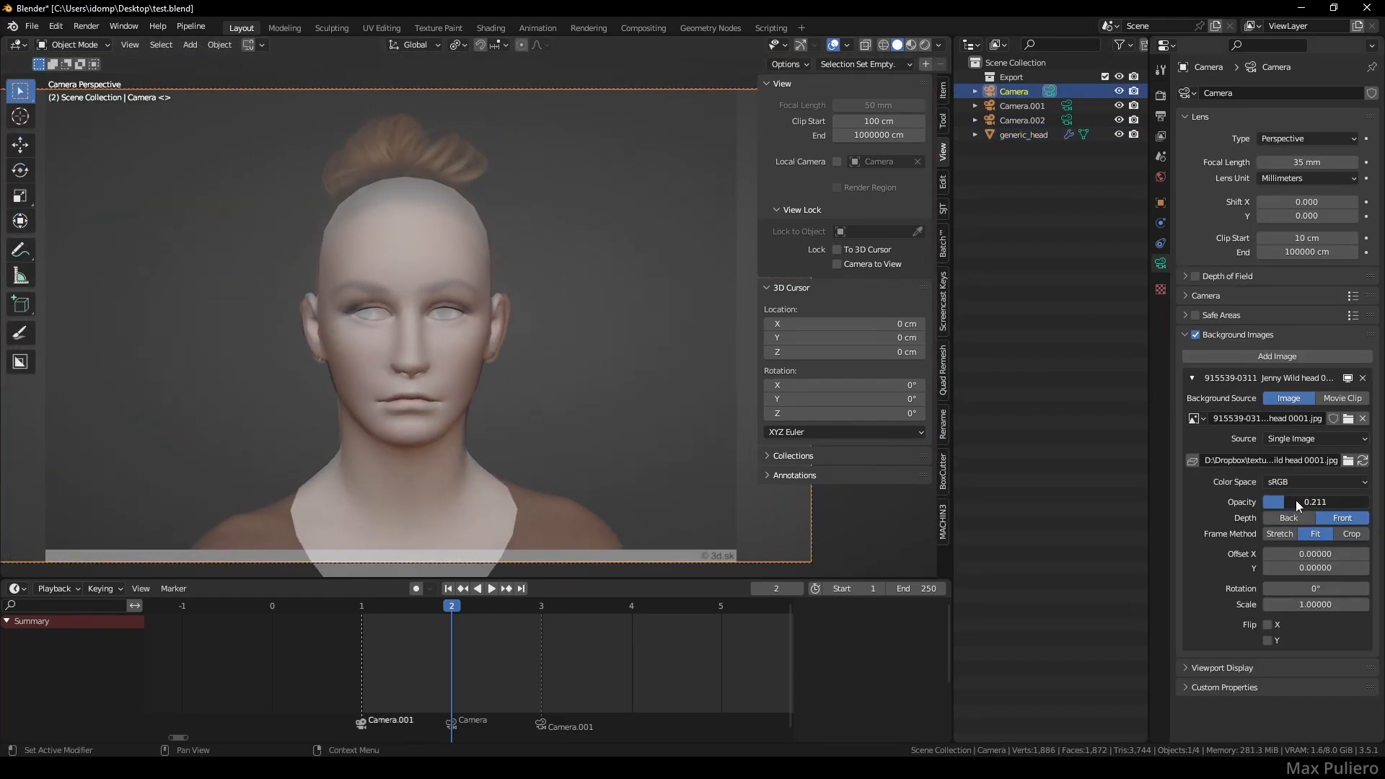